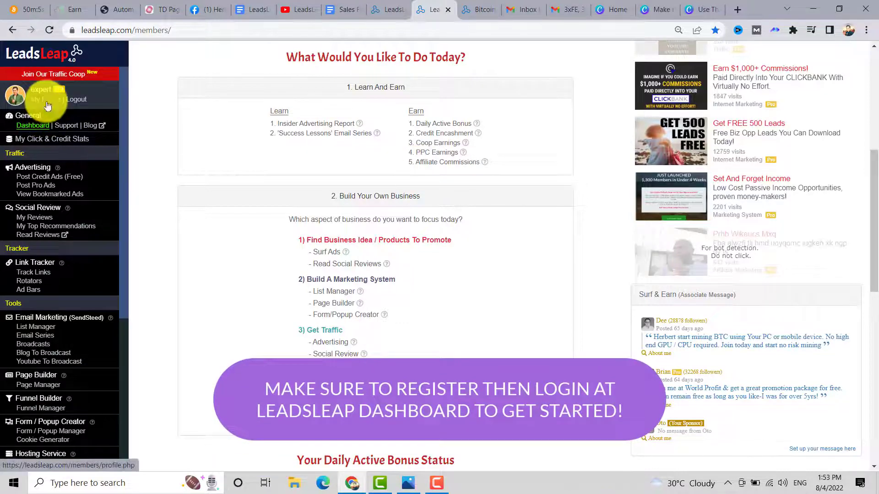
# - Go to the My Profile page from the link under the avatar in the sidebar
pyautogui.click(43, 104)
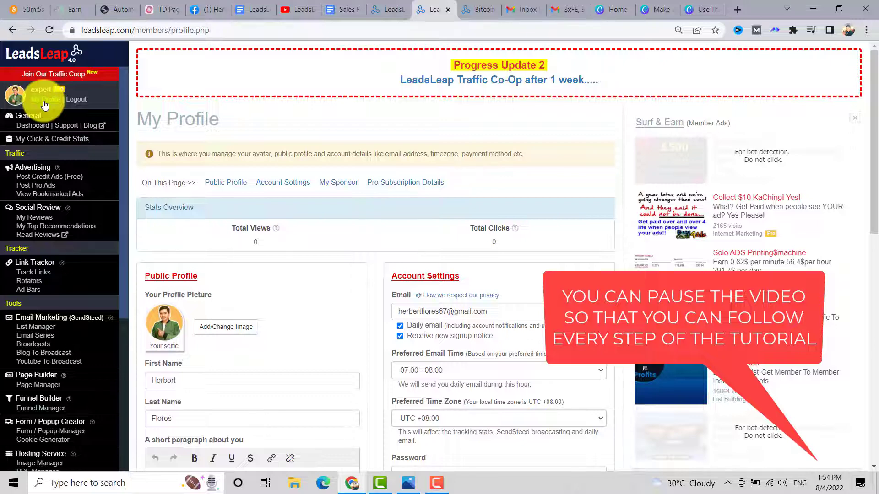
# - Scroll through My Profile to review the Public Profile and Account Settings sections
pyautogui.scroll(-3, 402, 237)
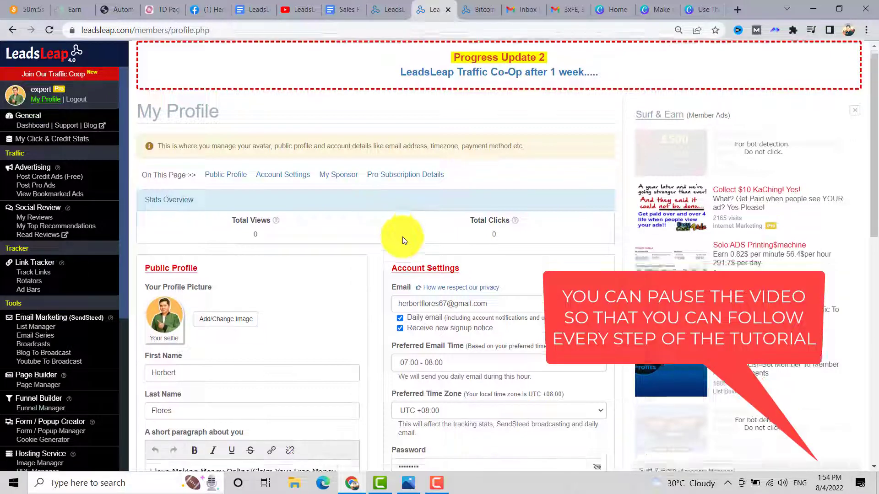
pyautogui.scroll(2, 403, 237)
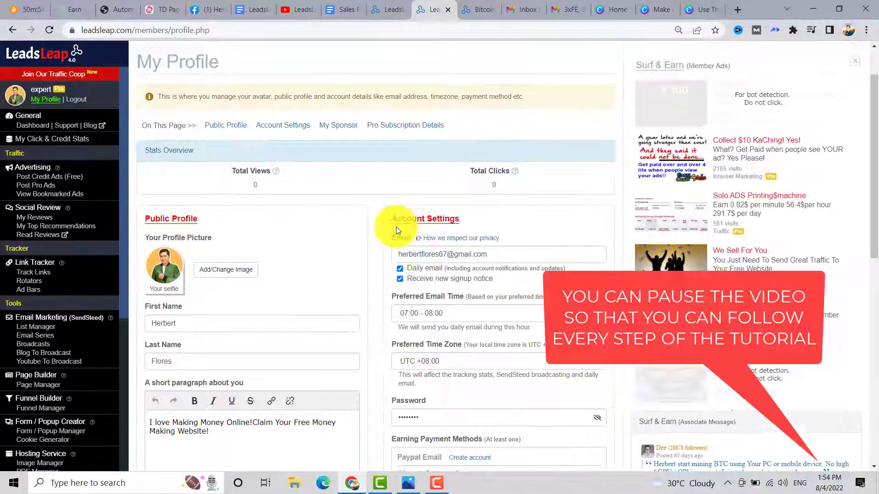
pyautogui.scroll(-5, 396, 227)
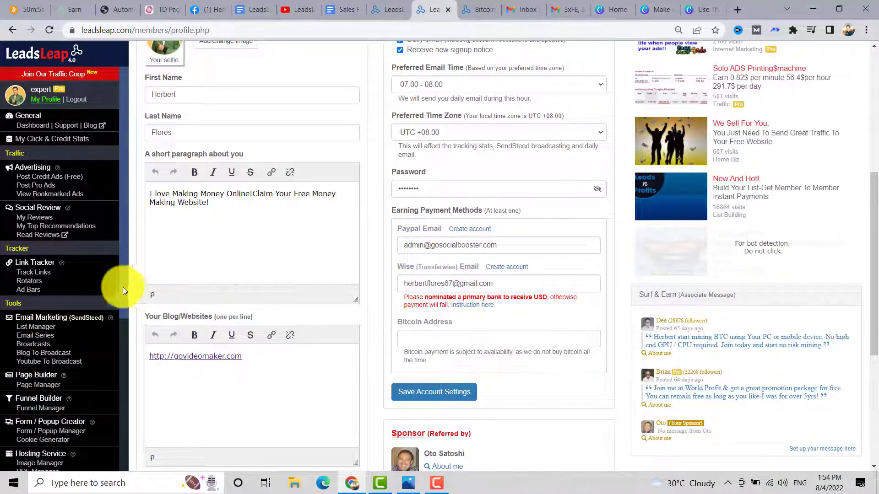
pyautogui.scroll(-2, 124, 289)
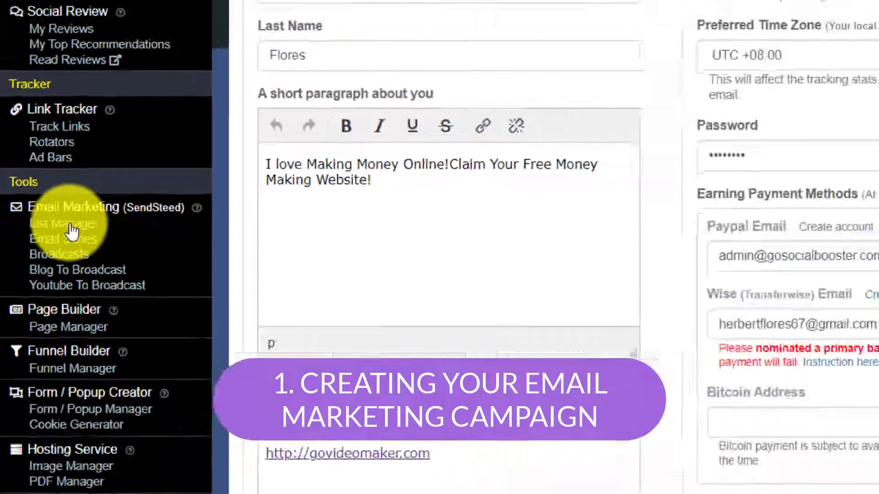
# - Add a new list named 'Leadsleap Lead Generation' in List Manager
pyautogui.click(70, 225)
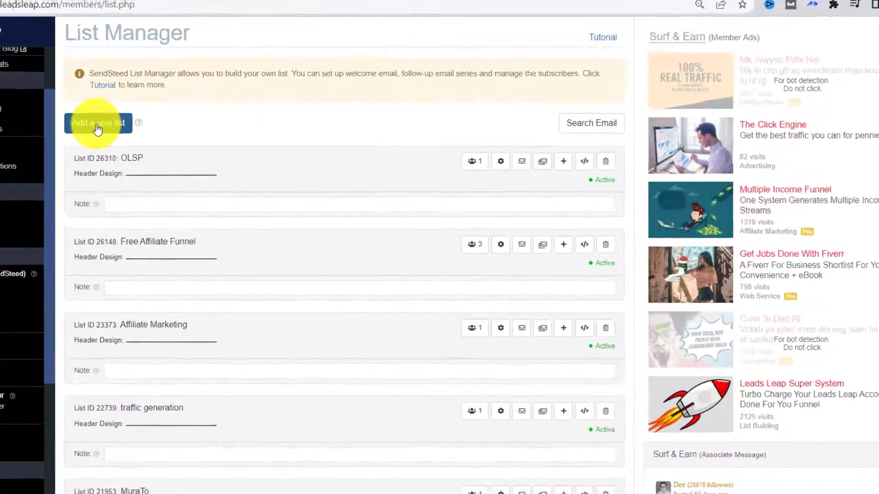
pyautogui.click(163, 135)
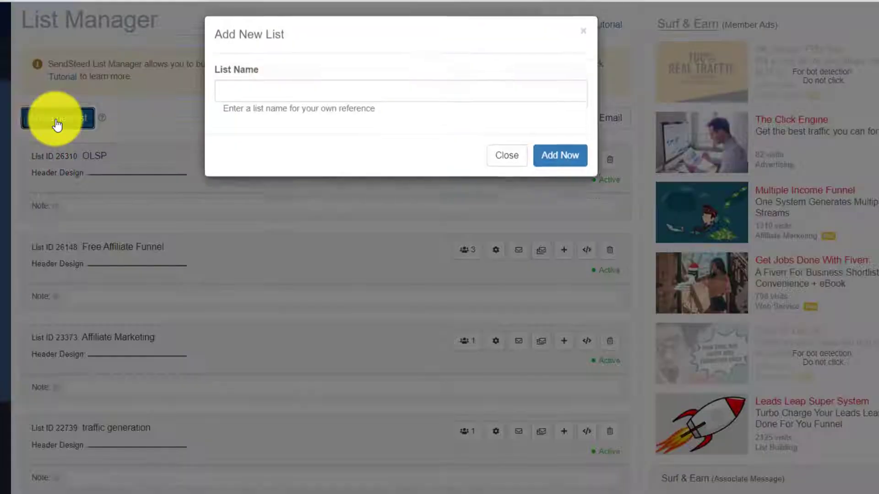
pyautogui.click(240, 96)
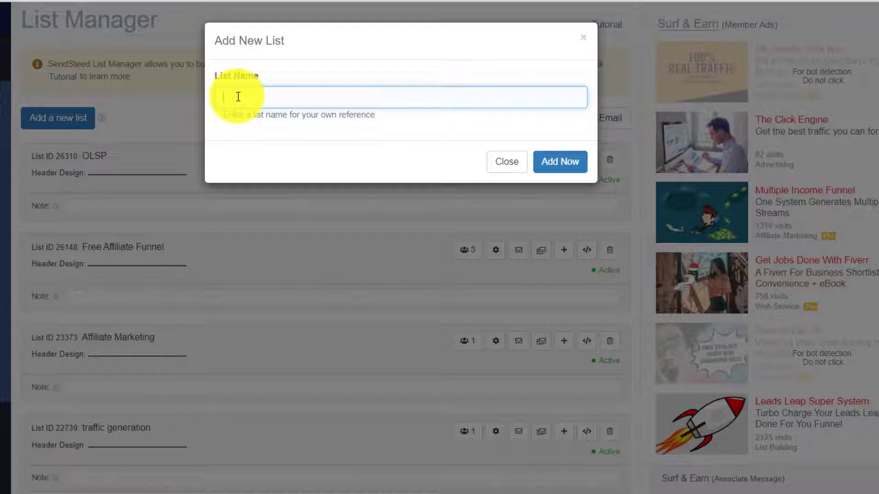
pyautogui.write('List 1')
pyautogui.write(' Lead Gene')
pyautogui.write('ration')
pyautogui.press('Return')
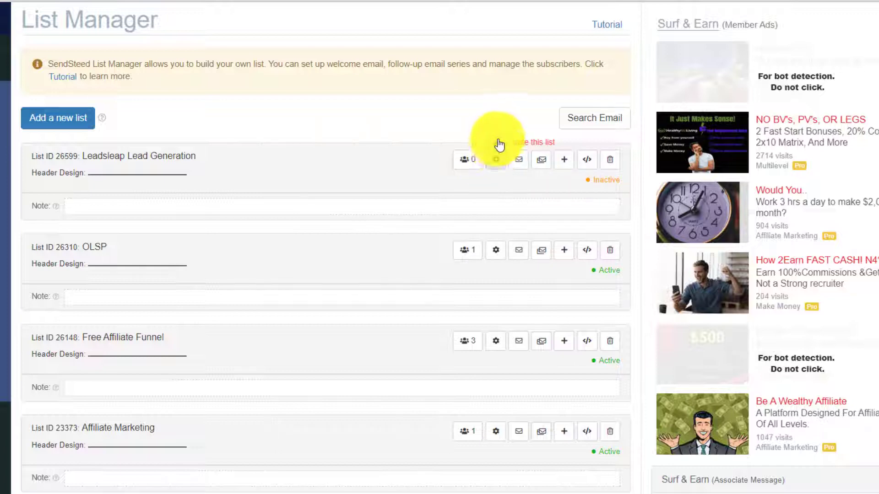
# - Open the Leadsleap Lead Generation list's gear settings and select the Redirect URL After Verification field
pyautogui.click(493, 163)
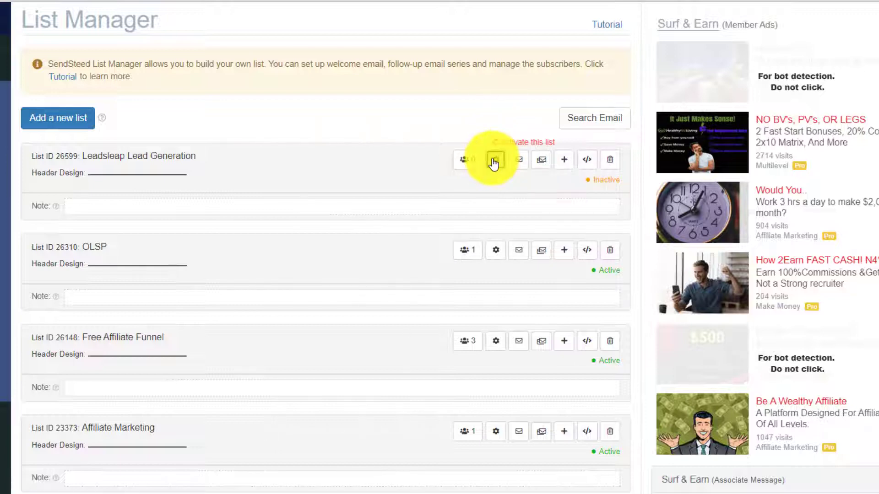
pyautogui.scroll(-3, 194, 251)
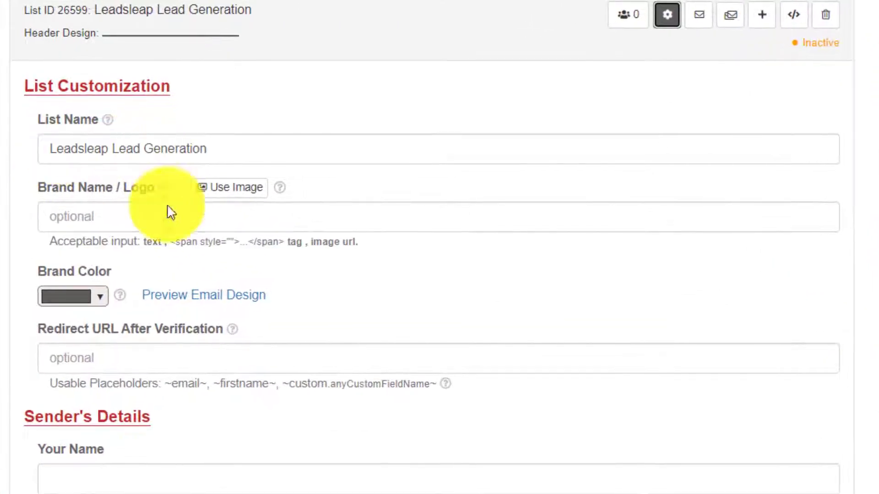
pyautogui.click(81, 360)
pyautogui.moveTo(235, 330)
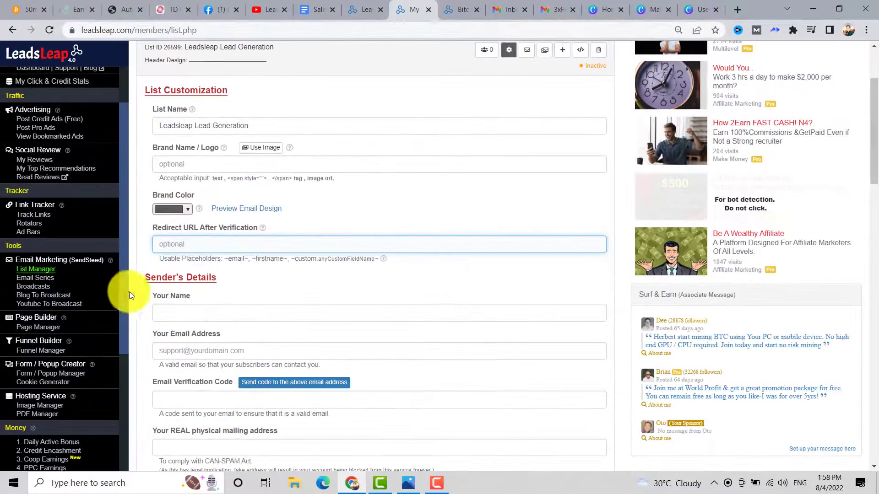
pyautogui.scroll(-3, 84, 362)
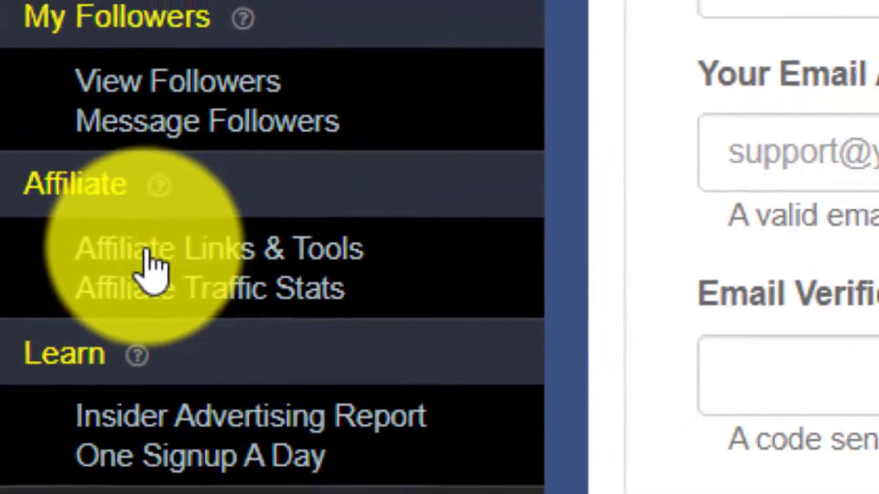
# - Copy the Homepage affiliate link from Affiliate Links & Tools opened in a new tab
pyautogui.rightClick(70, 333)
pyautogui.click(132, 363)
pyautogui.click(434, 8)
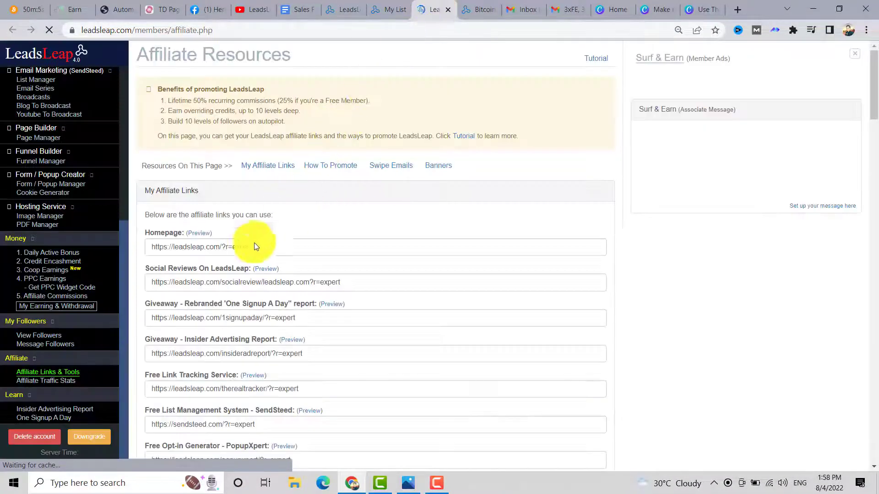
pyautogui.moveTo(256, 247); pyautogui.dragTo(152, 245)
pyautogui.rightClick(160, 251)
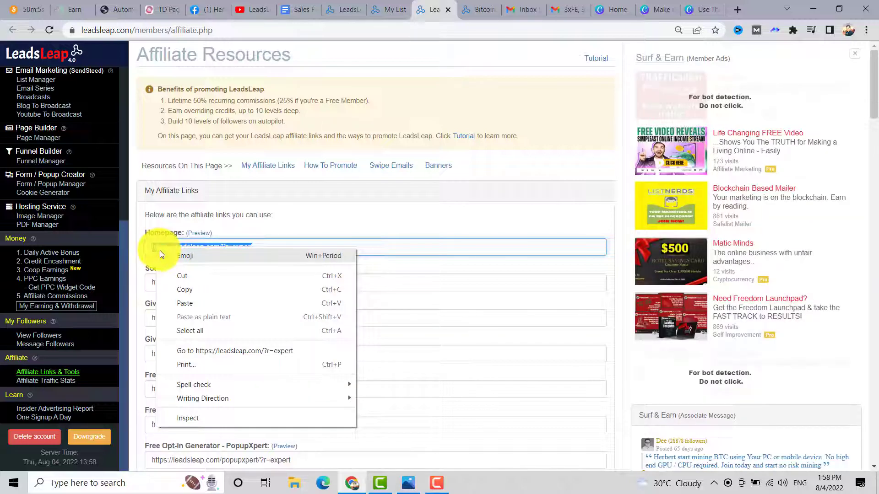
pyautogui.click(183, 289)
# - Paste the Homepage affiliate link into the list's Redirect URL After Verification field
pyautogui.hotkey('ctrl', 'shift', 'Tab')
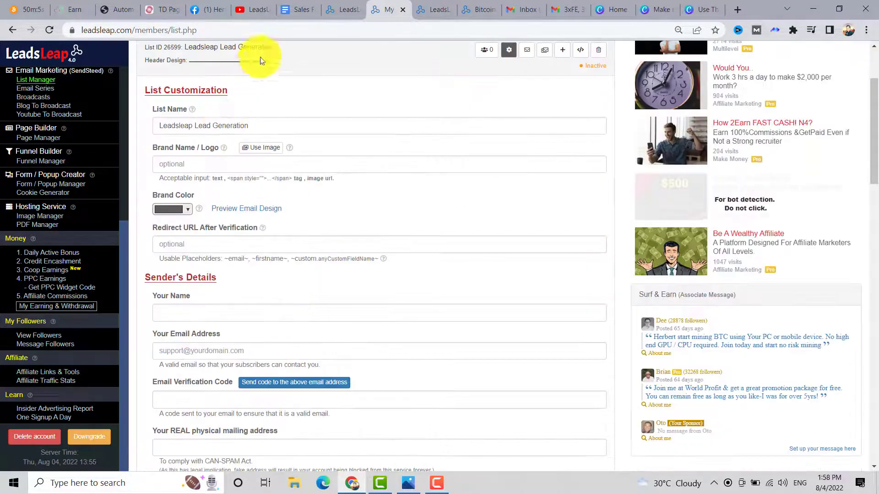
pyautogui.click(167, 243)
pyautogui.rightClick(169, 243)
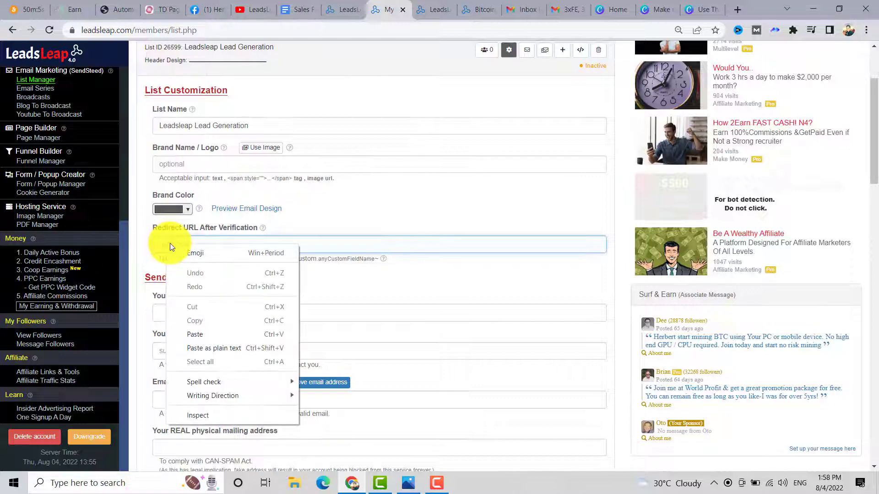
pyautogui.click(195, 334)
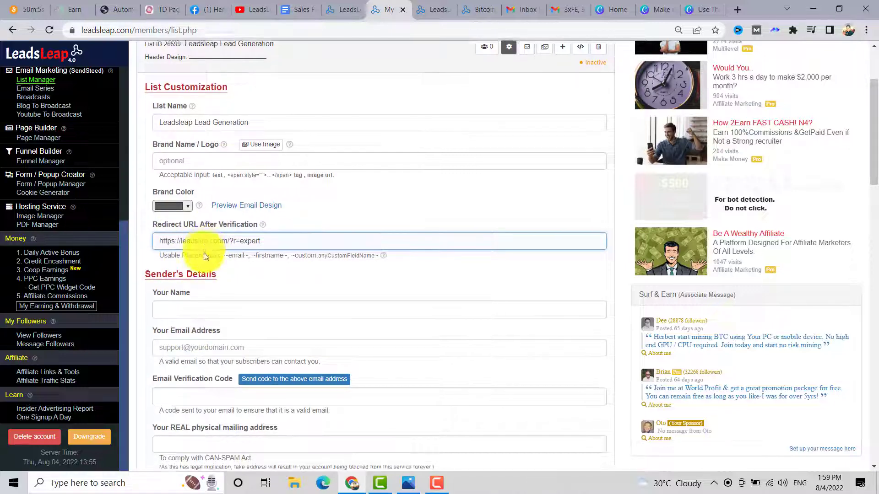
pyautogui.scroll(-2, 204, 256)
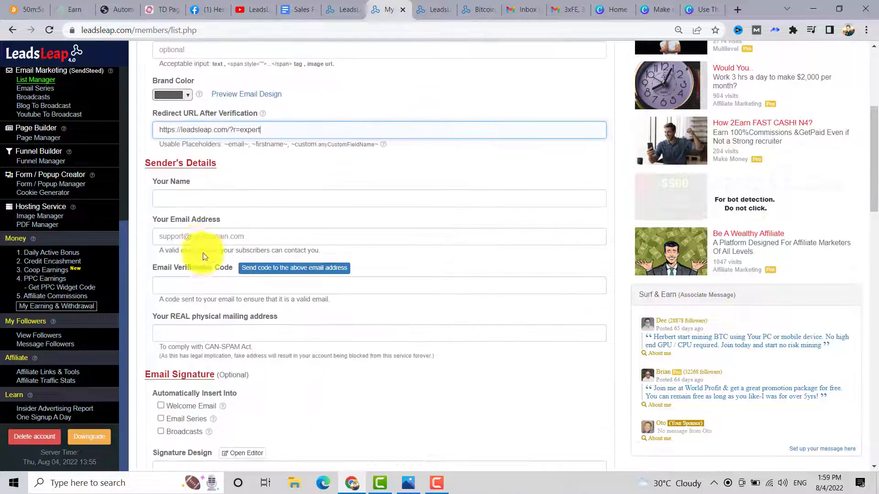
# - Enter the sender's name and paste the sender's e-mail address in Sender's Details
pyautogui.click(197, 201)
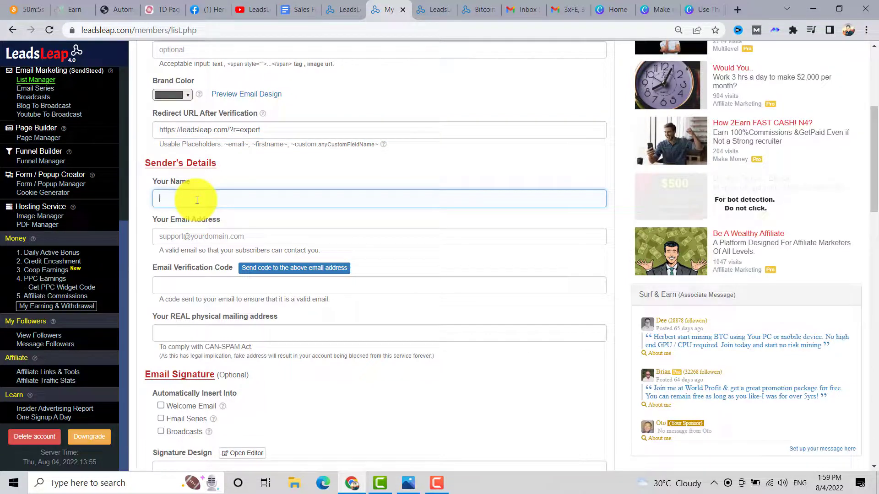
pyautogui.write('Herbert Flores')
pyautogui.click(186, 234)
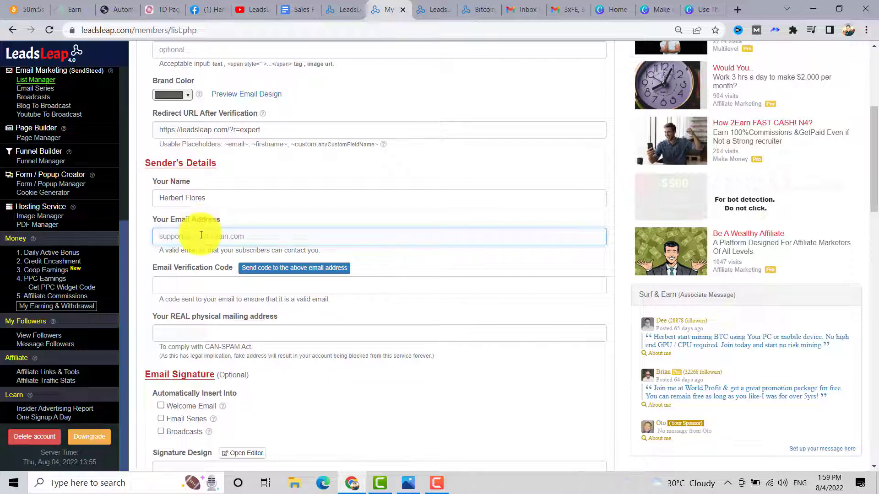
pyautogui.hotkey('ctrl', 'v')
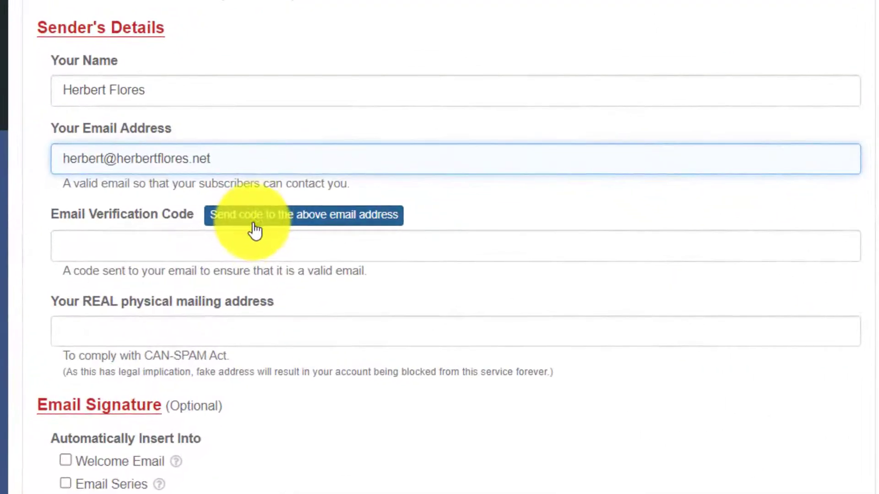
# - Send a verification code to the sender address and check the inbox for it
pyautogui.click(265, 271)
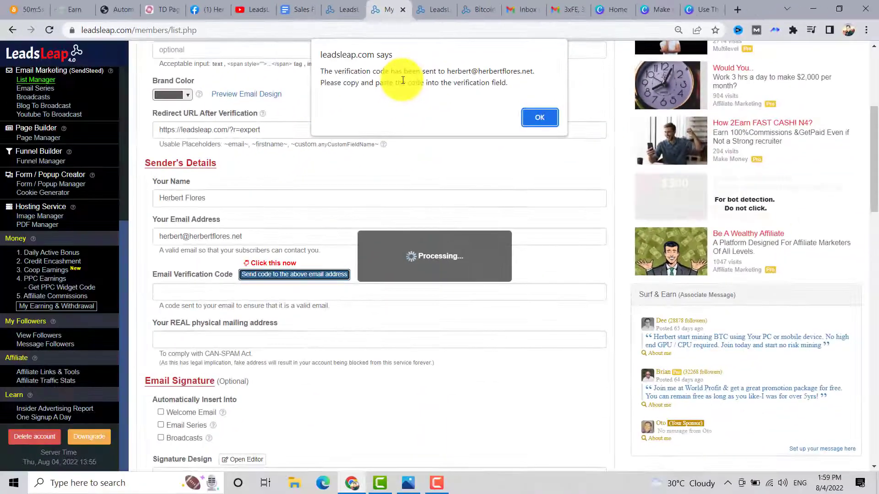
pyautogui.press('Return')
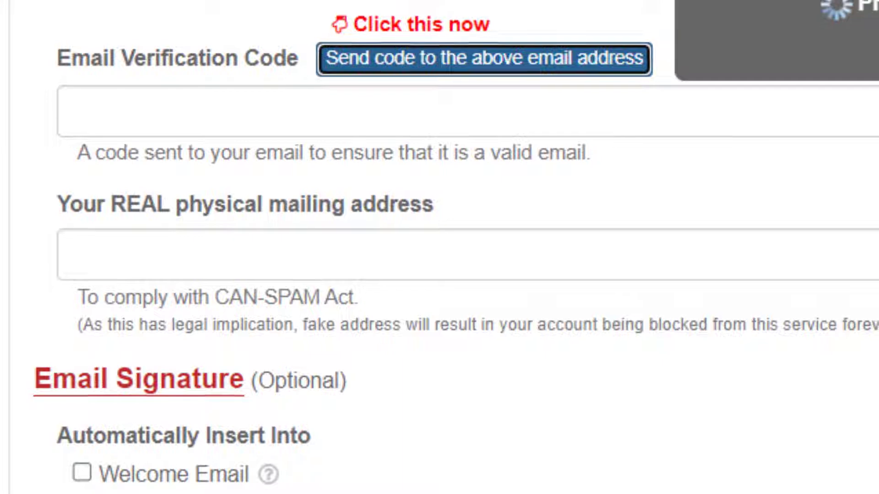
pyautogui.click(71, 139)
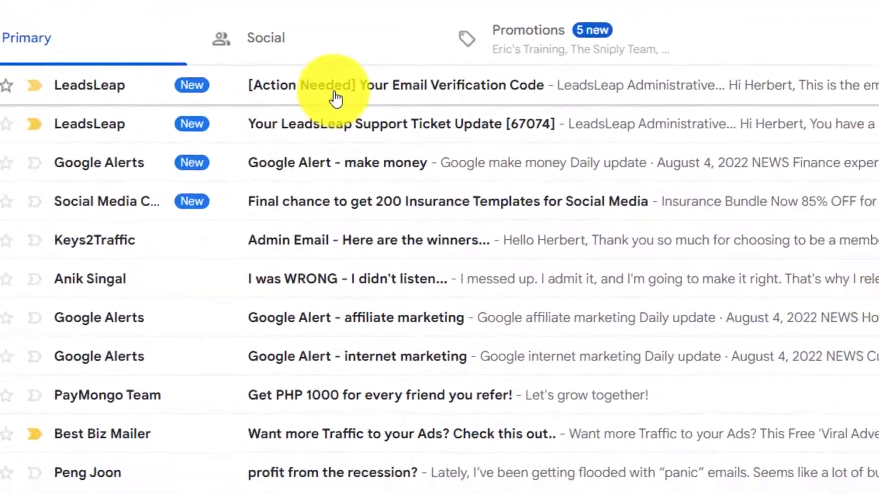
# - Copy the code from the Gmail verification message into the Email Verification Code field
pyautogui.rightClick(295, 190)
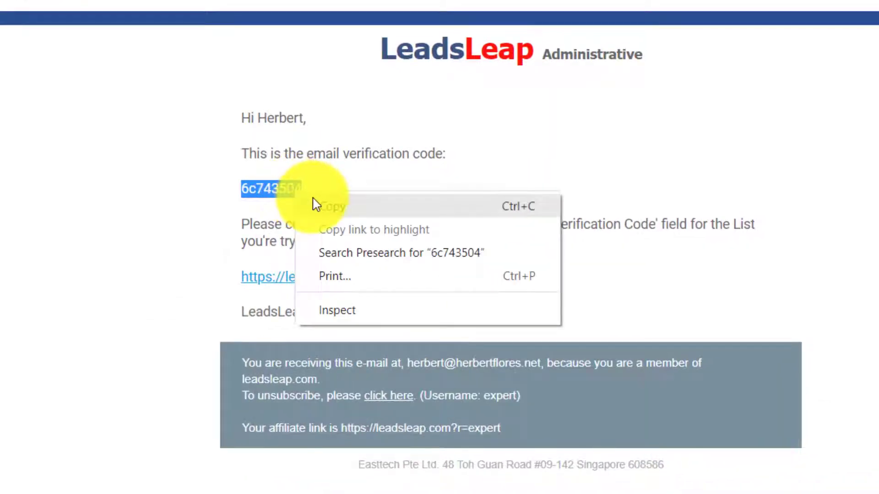
pyautogui.click(315, 204)
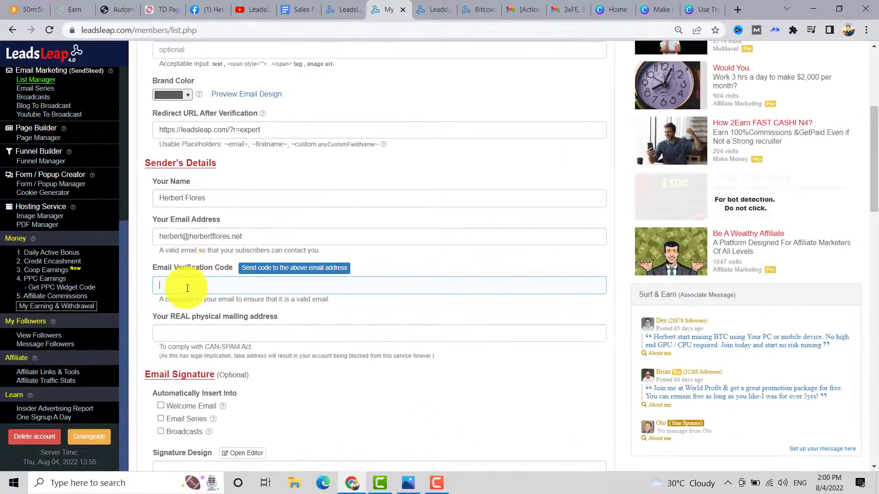
pyautogui.rightClick(188, 288)
pyautogui.click(216, 368)
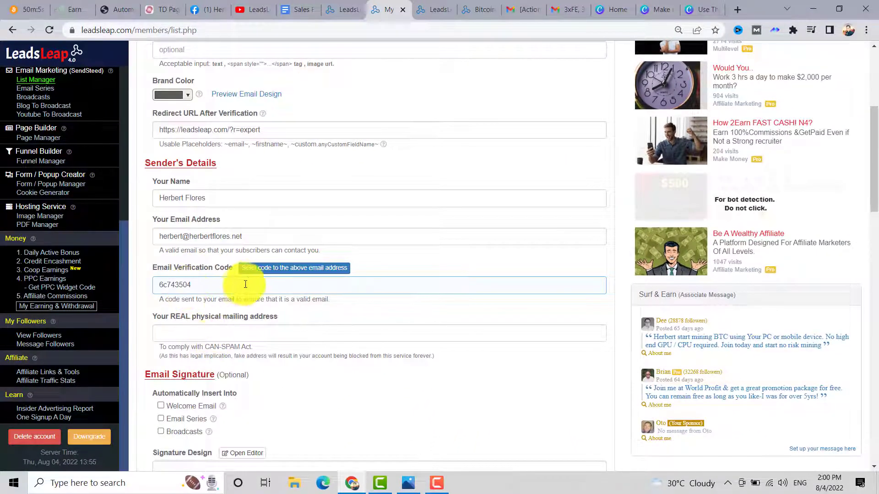
# - Enter the list's physical mailing address
pyautogui.click(212, 333)
pyautogui.write('Quezon City Philippines 1119 Philippines')
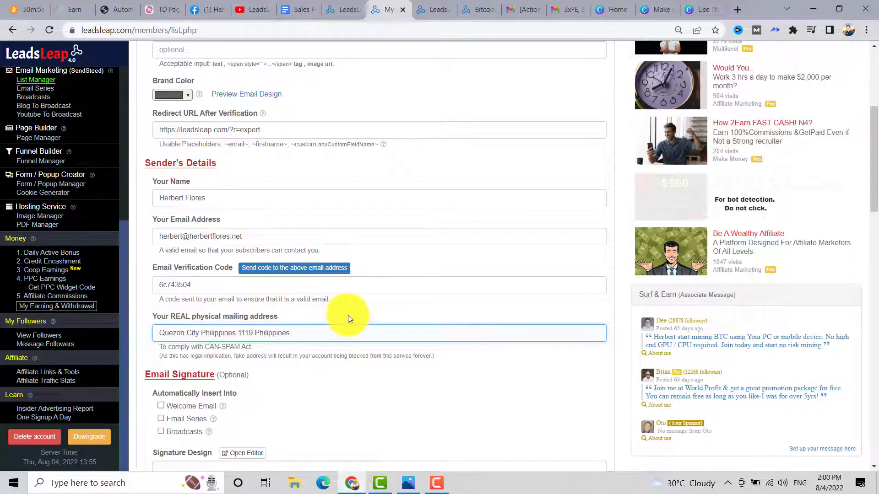
pyautogui.scroll(-1, 349, 310)
pyautogui.scroll(-2, 338, 302)
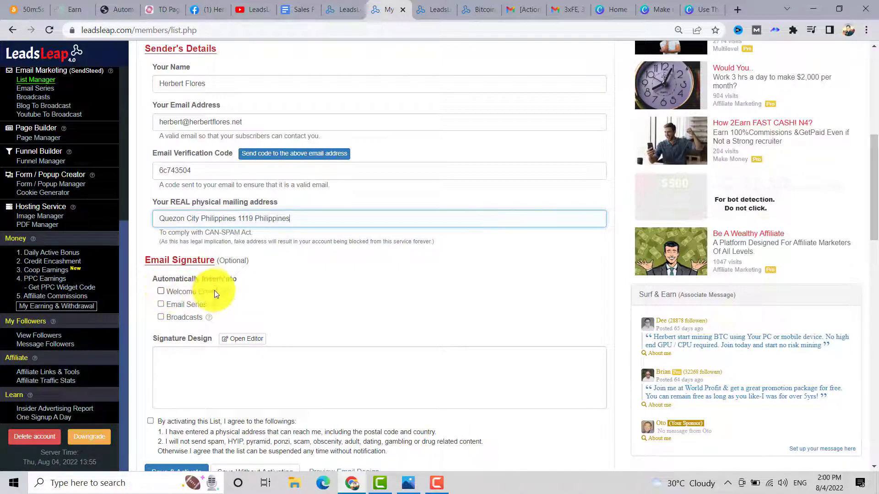
# - Auto-insert the signature into both the Welcome Email and the Email Series
pyautogui.click(161, 291)
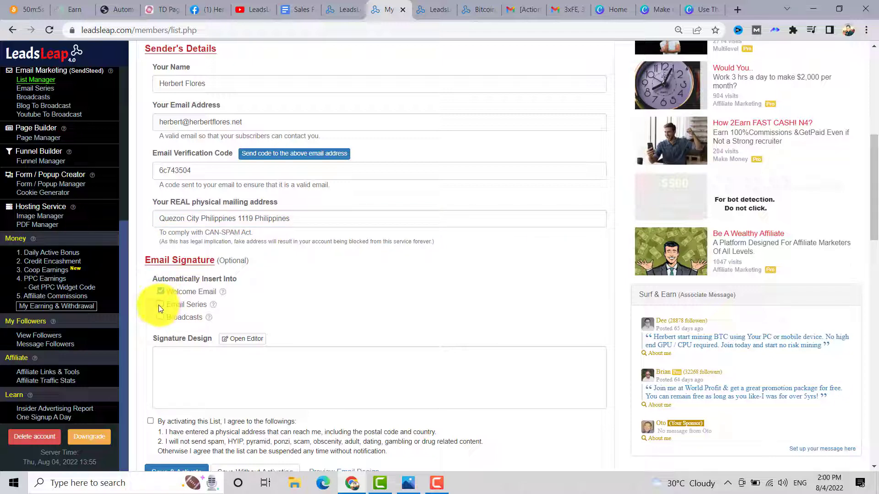
pyautogui.click(161, 306)
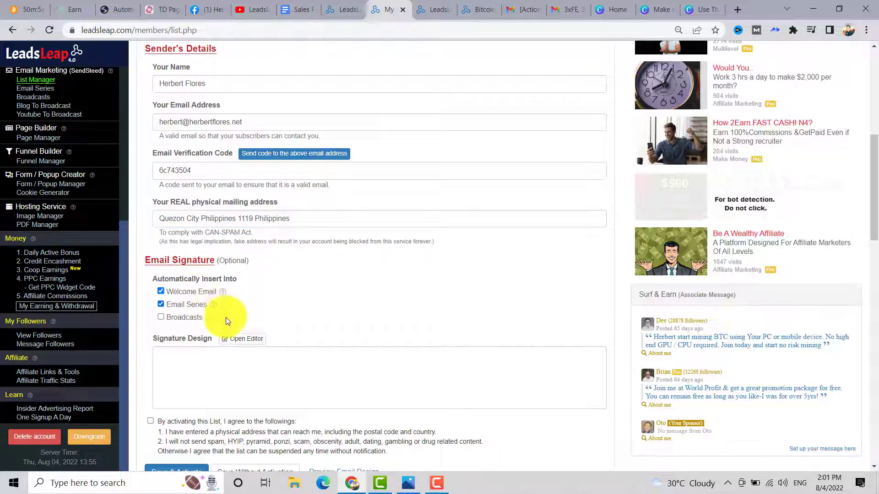
pyautogui.scroll(-1, 226, 317)
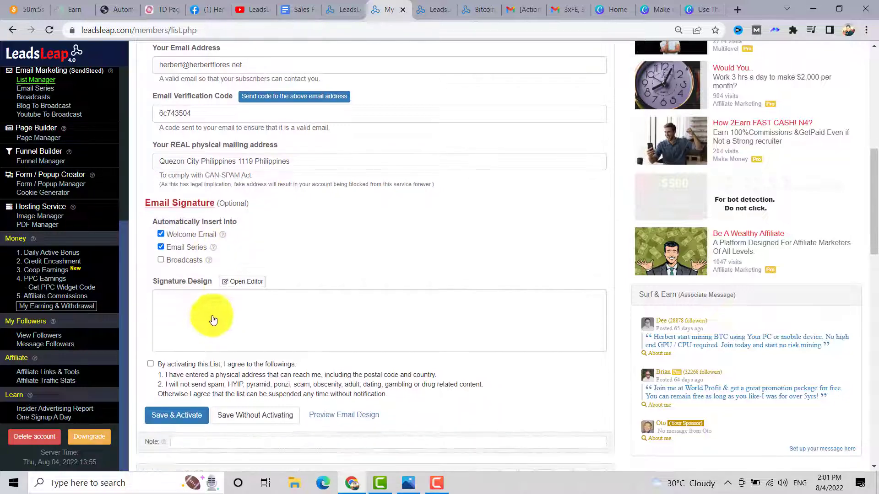
# - Insert the first Signature template from the editor's Tmpl Gallery
pyautogui.click(242, 290)
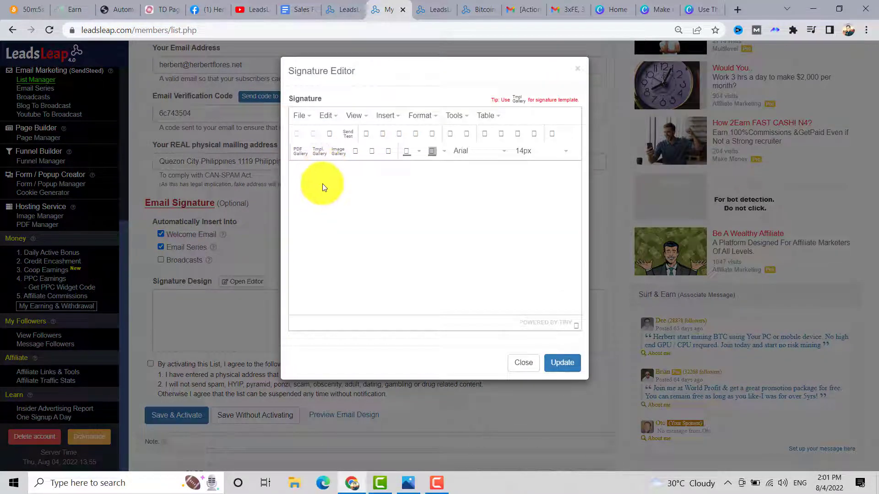
pyautogui.click(318, 154)
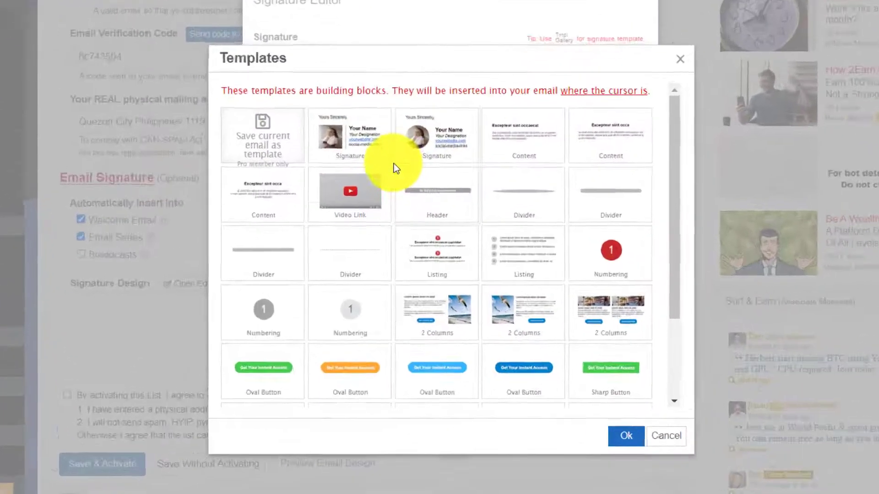
pyautogui.doubleClick(387, 151)
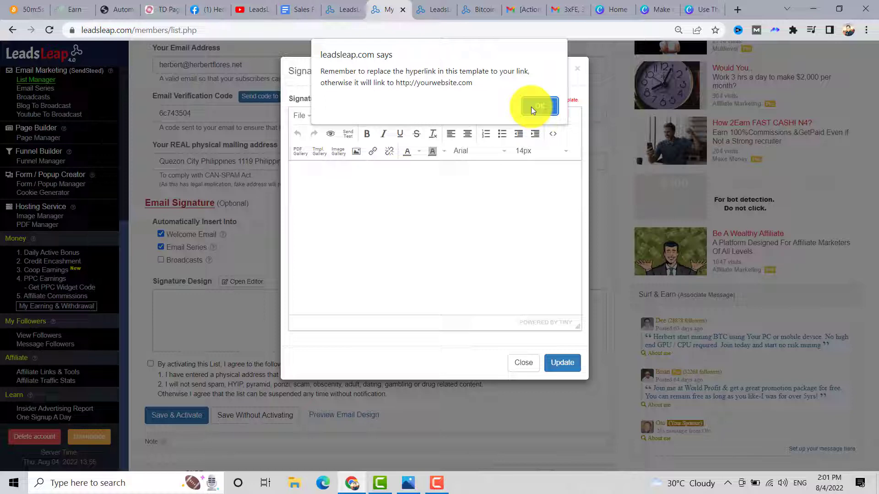
pyautogui.click(531, 106)
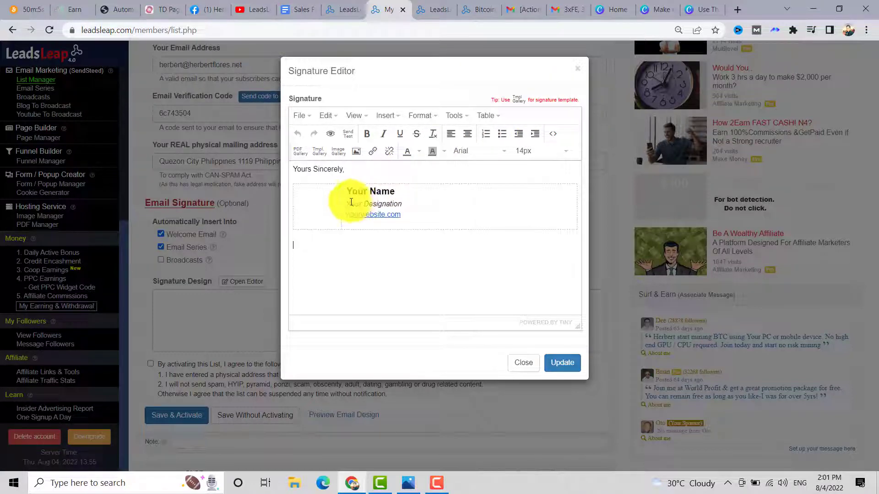
# - Open the image source settings for the template's placeholder picture
pyautogui.click(316, 204)
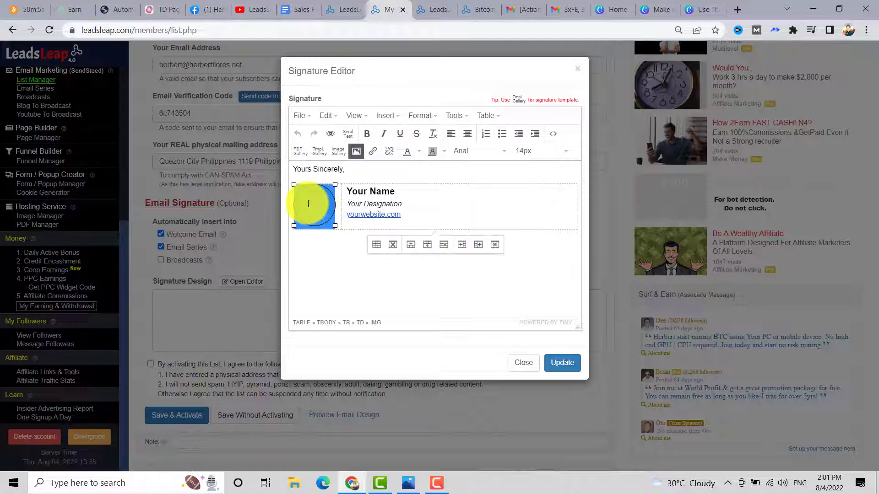
pyautogui.doubleClick(309, 205)
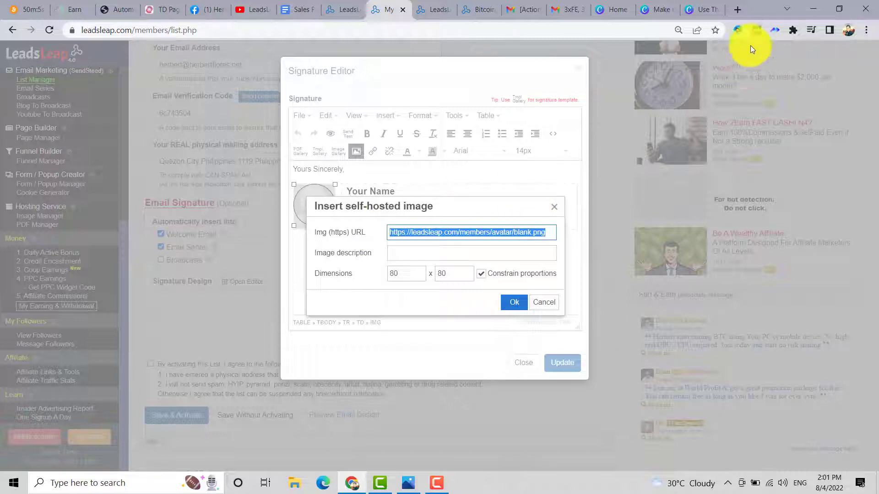
pyautogui.click(733, 9)
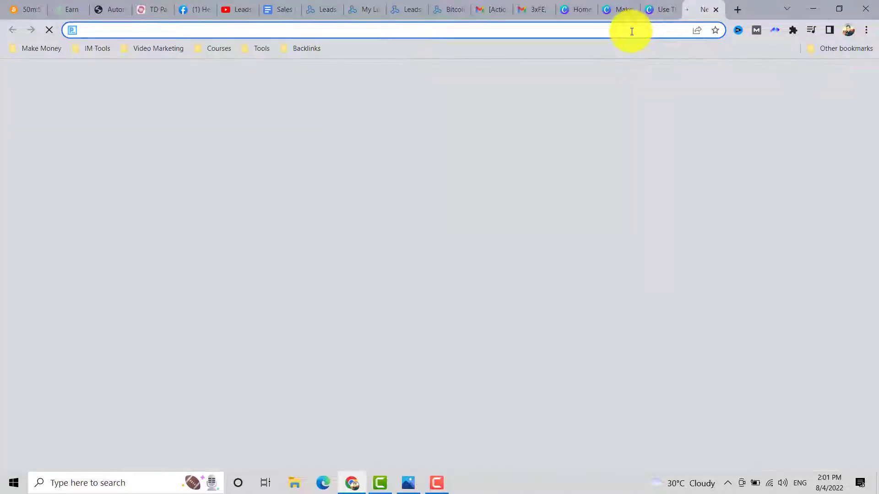
# - Copy the profile photo's image address (BeCyXtU.png) from the Imgur account's posts
pyautogui.write('imgur.com')
pyautogui.press('Return')
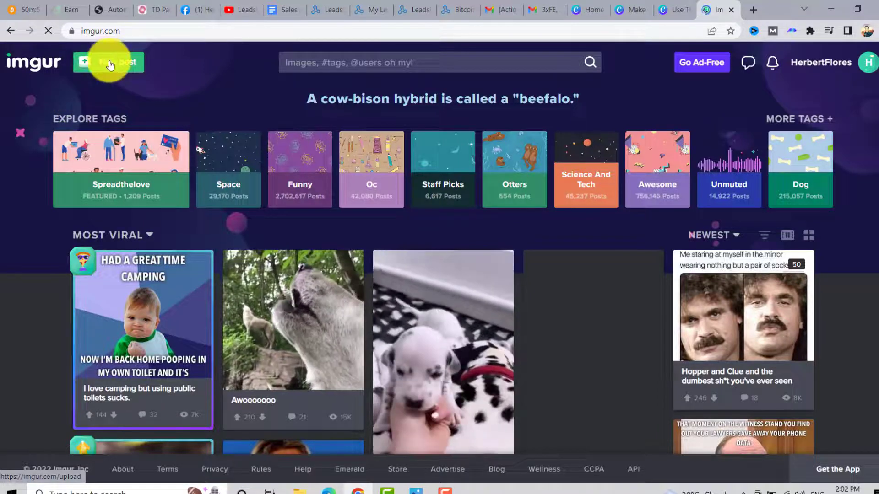
pyautogui.click(110, 65)
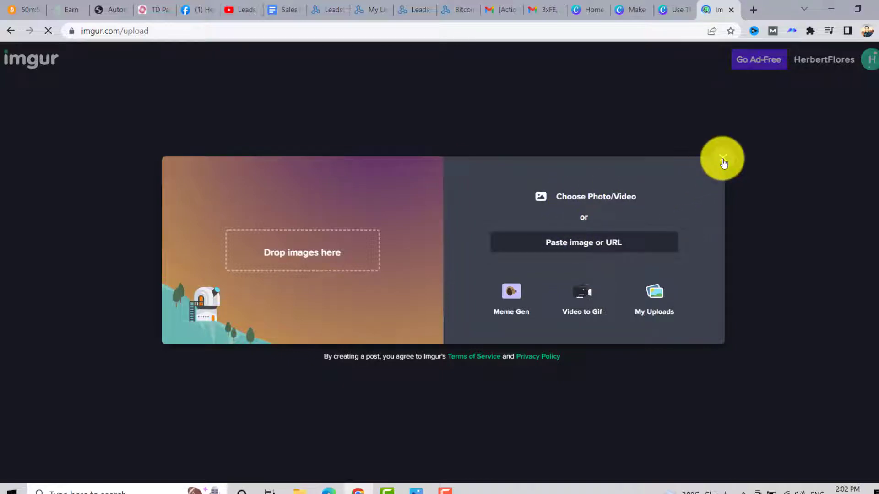
pyautogui.moveTo(824, 59)
pyautogui.click(840, 102)
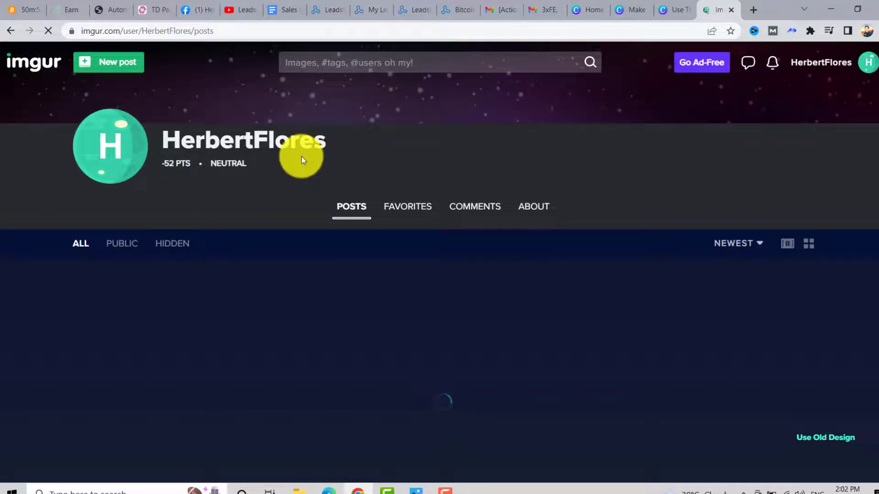
pyautogui.scroll(-5, 130, 238)
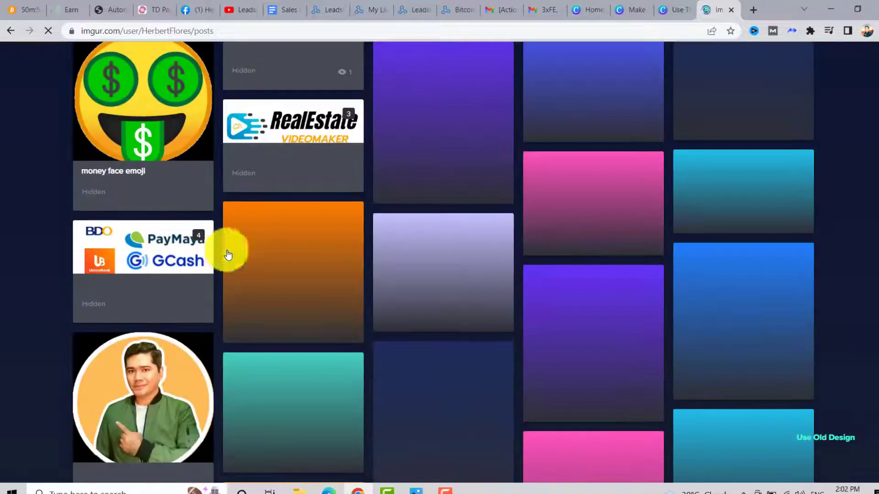
pyautogui.click(230, 247)
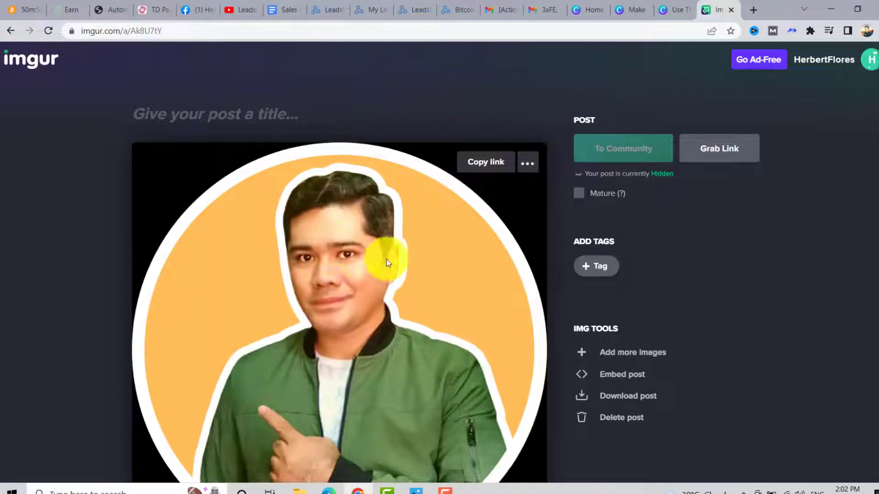
pyautogui.rightClick(361, 259)
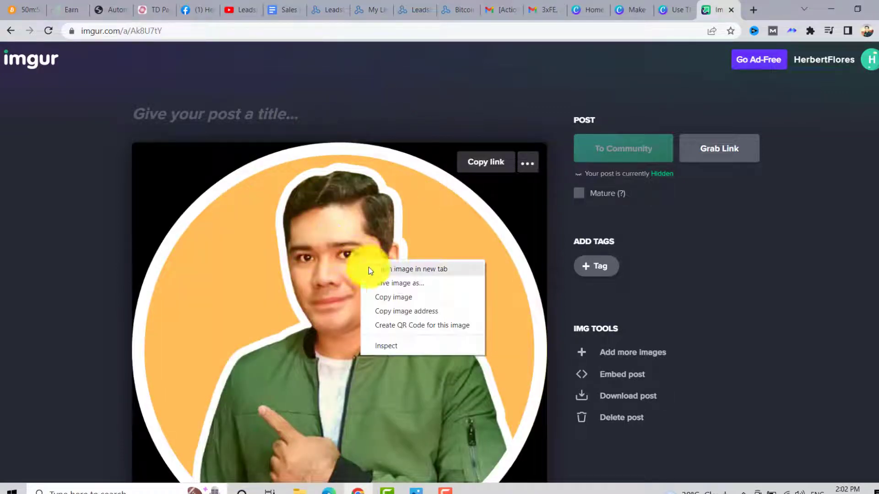
pyautogui.click(389, 312)
pyautogui.click(365, 6)
# - Set the signature photo to the Imgur image, enter the sender's name, and change the closing to 'To your success,'
pyautogui.hotkey('ctrl', 'v')
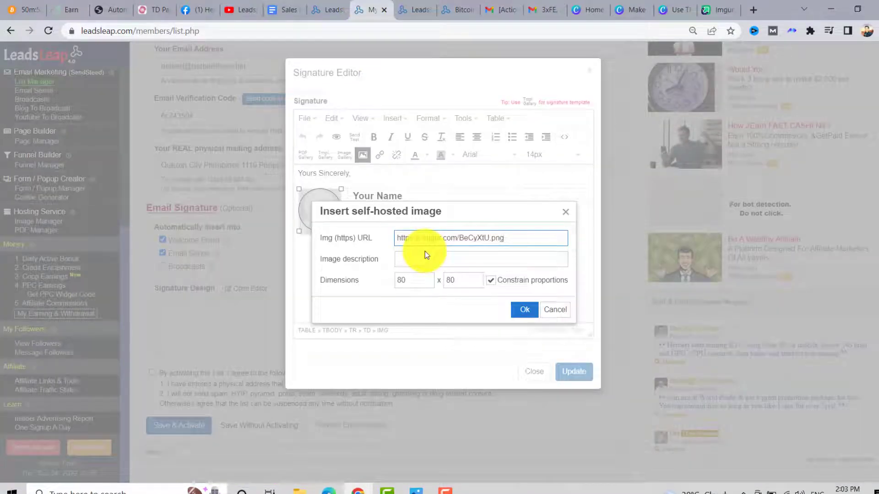
pyautogui.click(524, 309)
pyautogui.moveTo(402, 197); pyautogui.dragTo(356, 200)
pyautogui.write('Herbert Flores')
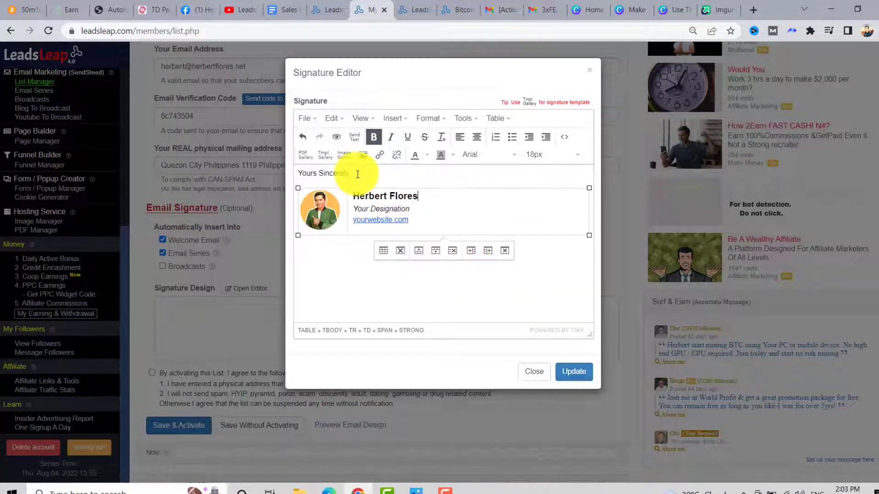
pyautogui.moveTo(351, 174); pyautogui.dragTo(299, 177)
pyautogui.press('BackSpace')
pyautogui.write('To your success')
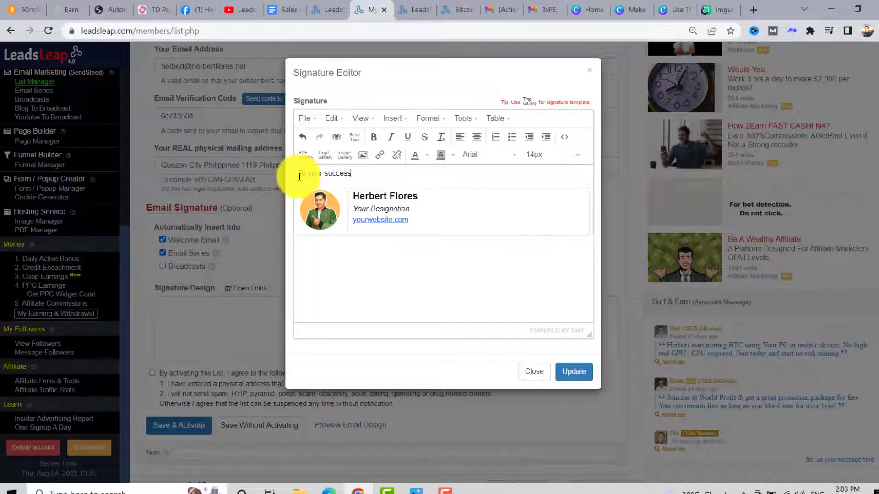
pyautogui.write(',')
pyautogui.moveTo(353, 173); pyautogui.dragTo(304, 173)
pyautogui.tripleClick(290, 178)
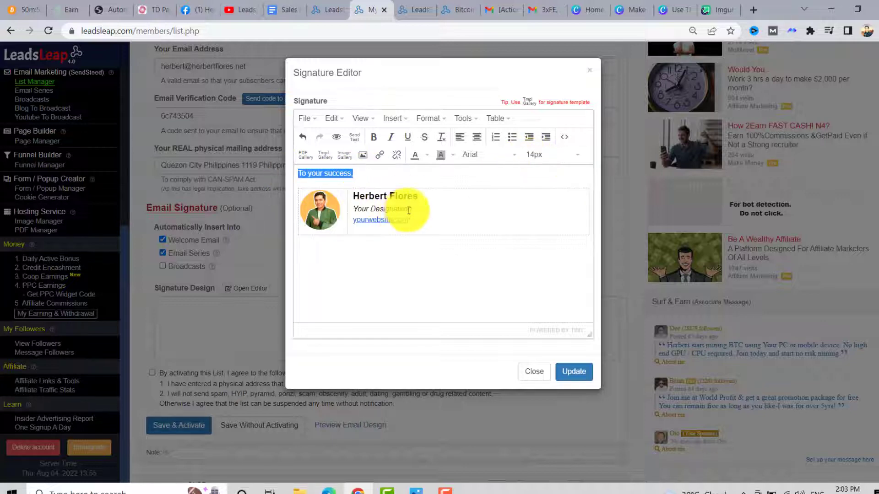
# - Set the title to 'Online Entrepreneur', point the link to your website, and update the signature
pyautogui.moveTo(412, 209); pyautogui.dragTo(354, 208)
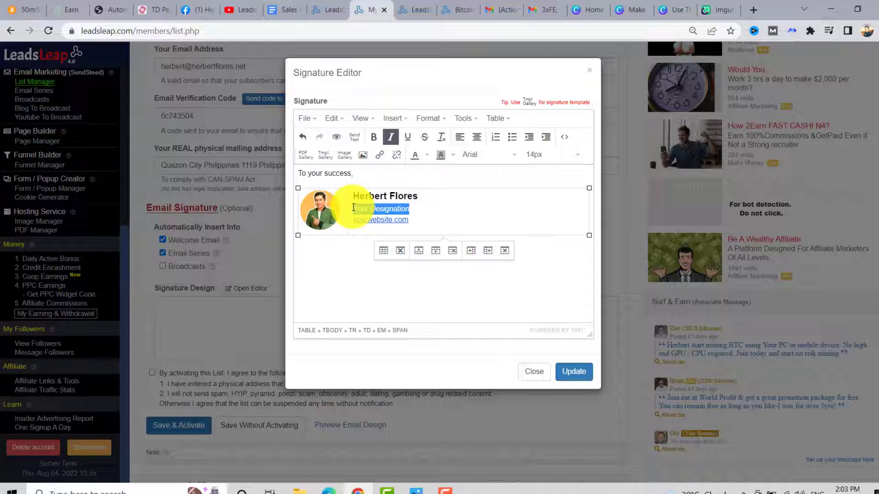
pyautogui.write('Online Entreprene')
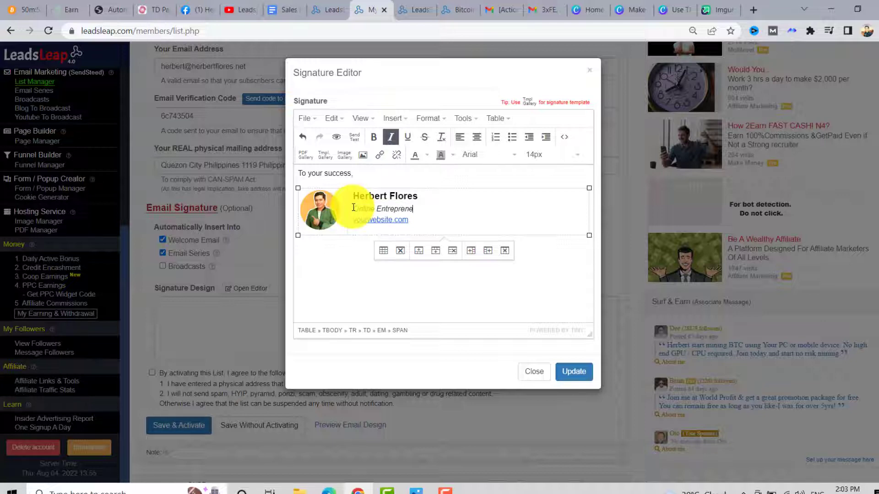
pyautogui.doubleClick(377, 219)
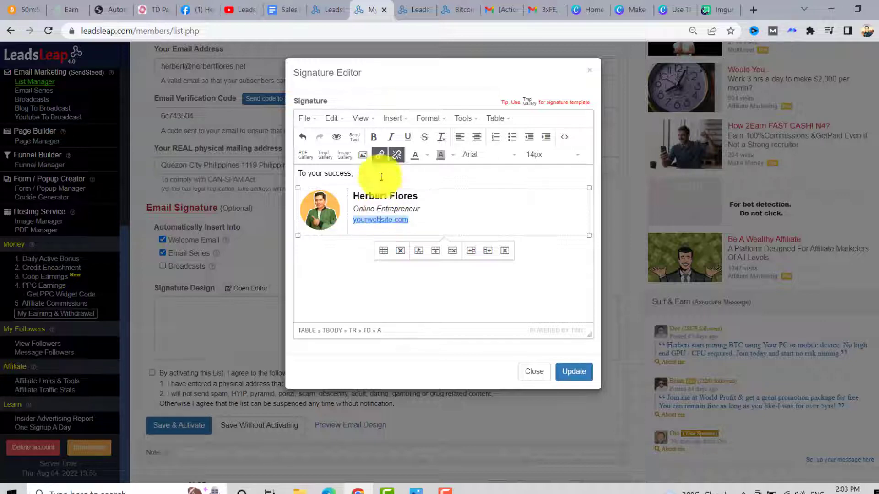
pyautogui.click(380, 154)
pyautogui.moveTo(460, 228); pyautogui.dragTo(390, 228)
pyautogui.hotkey('ctrl', 'v')
pyautogui.press('Return')
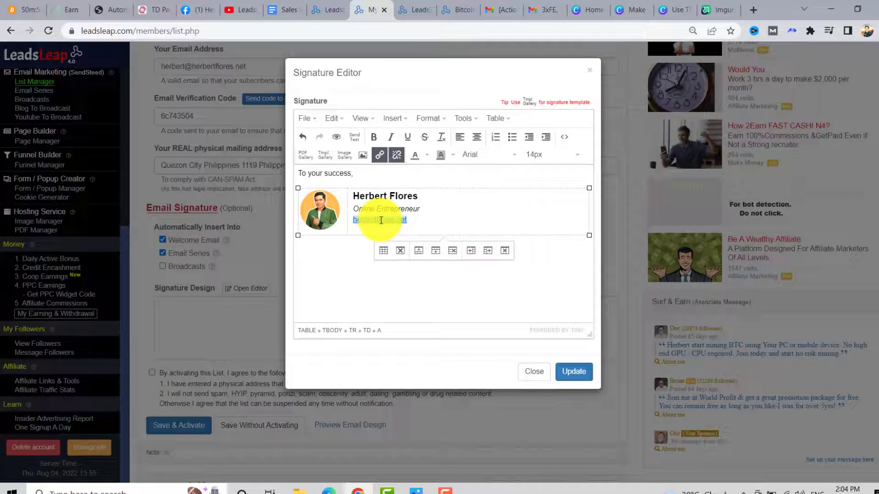
pyautogui.click(304, 265)
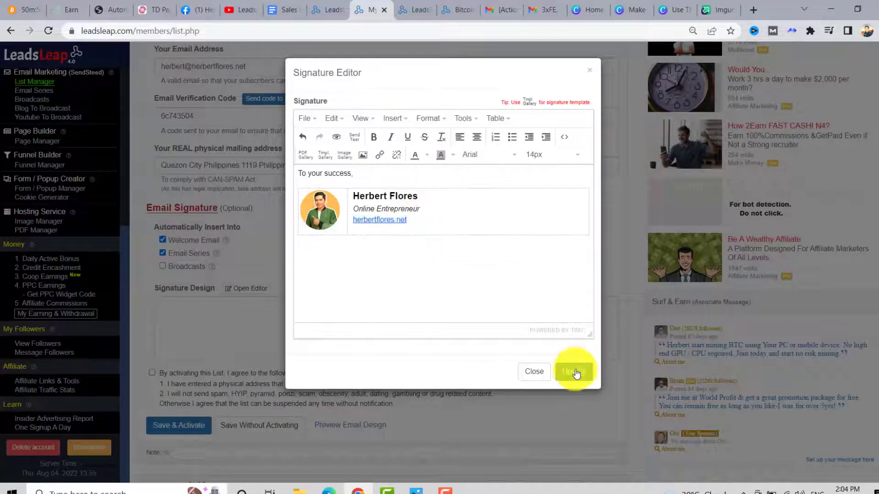
pyautogui.click(574, 371)
# - Accept the terms and Save & Activate the Leadsleap Lead Generation list
pyautogui.scroll(-7, 372, 304)
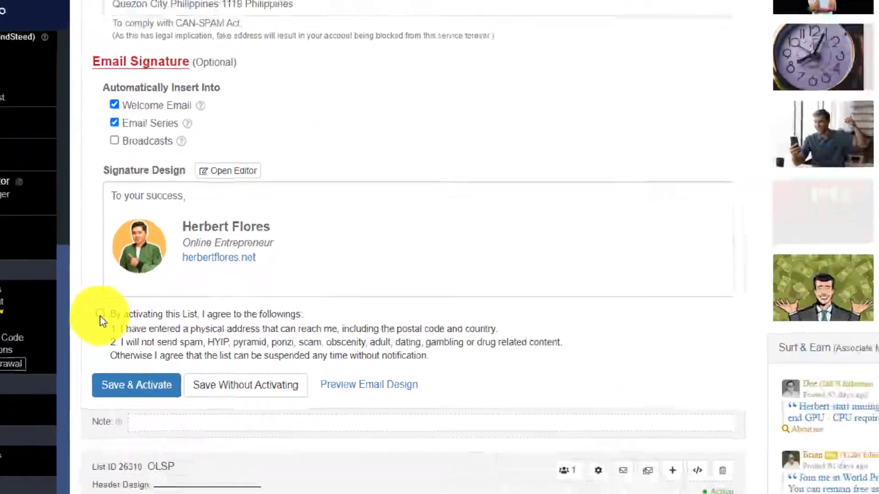
pyautogui.click(100, 314)
pyautogui.click(137, 385)
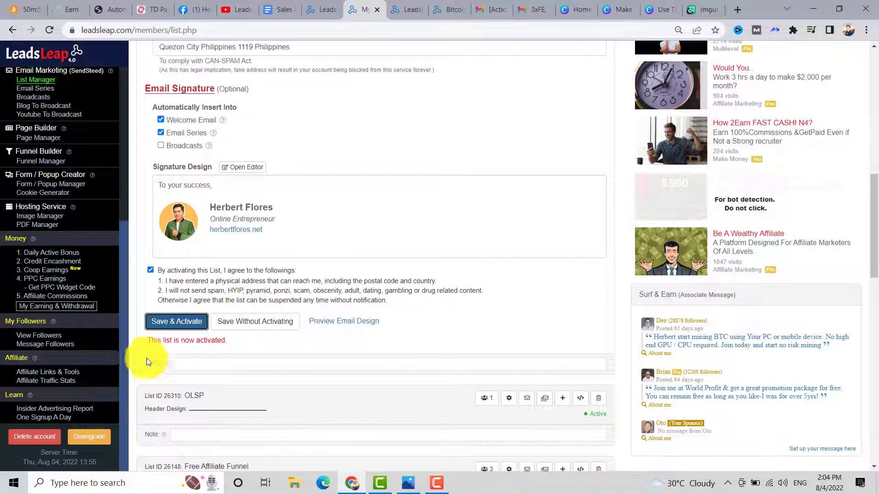
pyautogui.scroll(13, 192, 344)
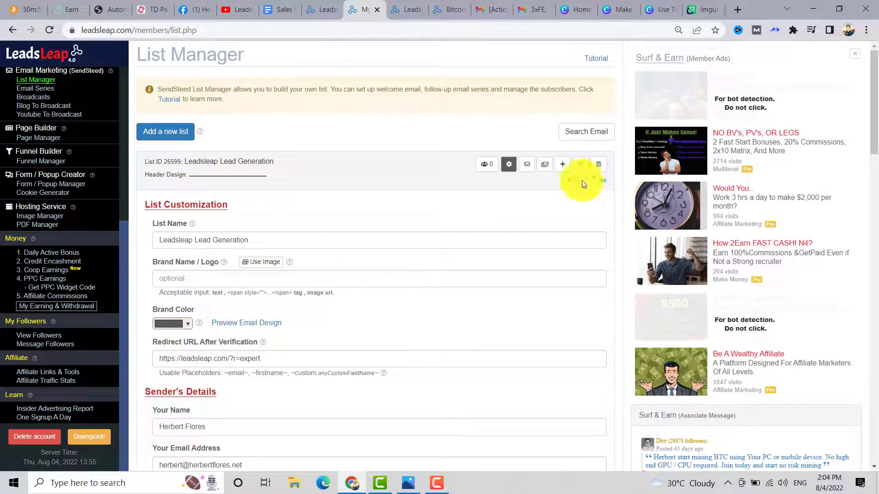
pyautogui.doubleClick(592, 182)
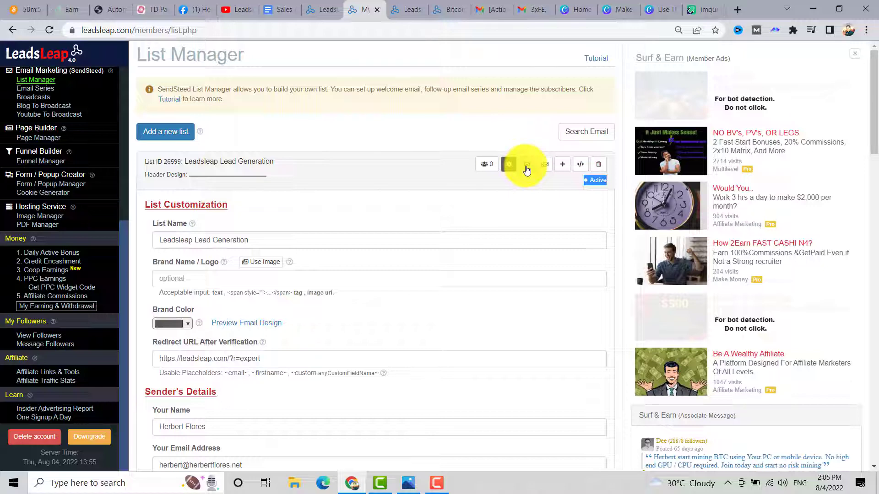
# - Open the list's Welcome Email editor at its subject field
pyautogui.click(527, 166)
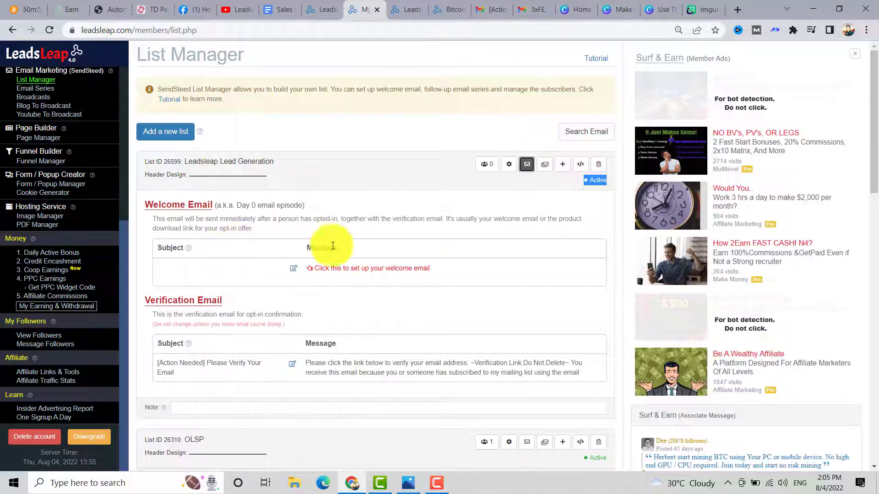
pyautogui.click(293, 269)
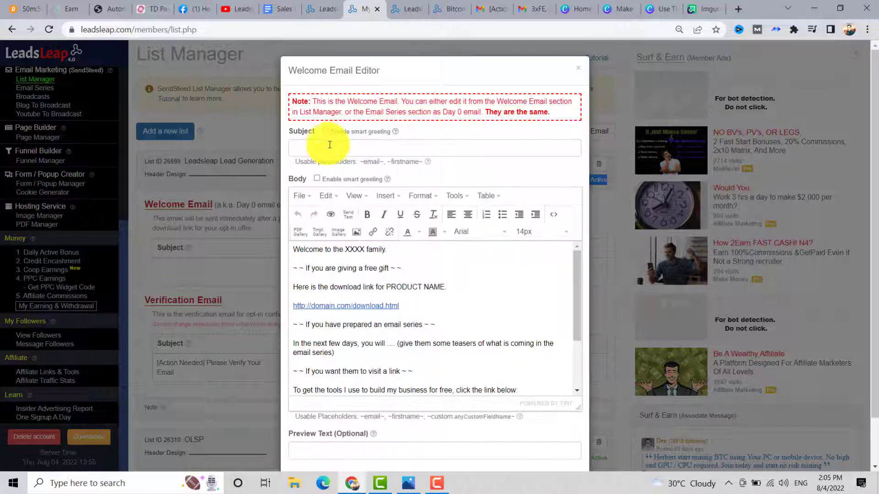
pyautogui.click(304, 148)
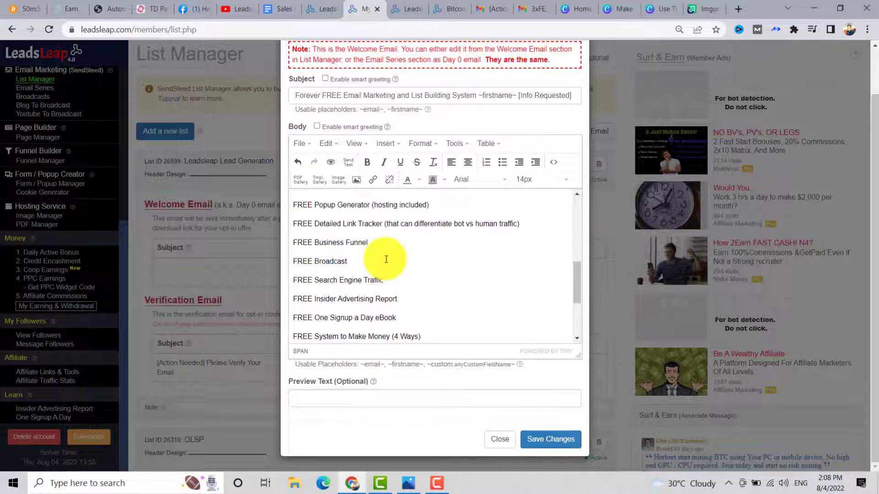
# - Save the welcome email 'Forever FREE Email Marketing and List Building System ~firstname~ [Info Requested]' and close its preview
pyautogui.scroll(-3, 386, 259)
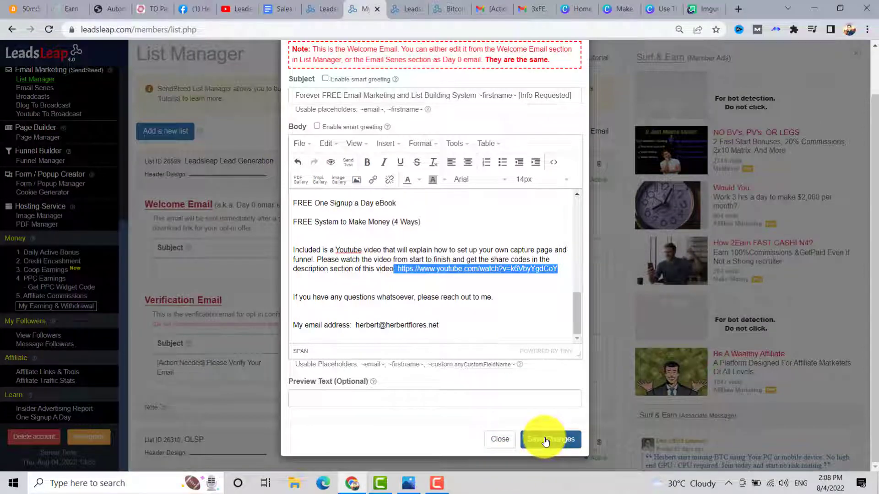
pyautogui.click(544, 440)
pyautogui.scroll(-2, 462, 197)
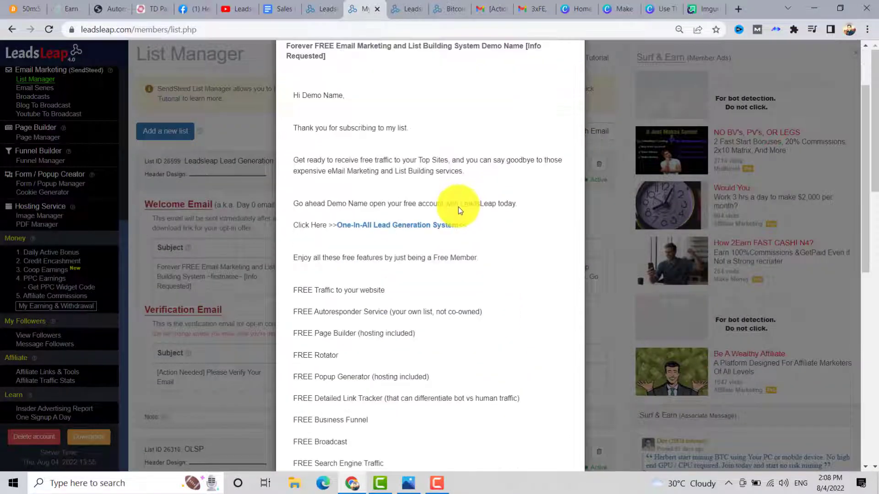
pyautogui.scroll(-10, 459, 209)
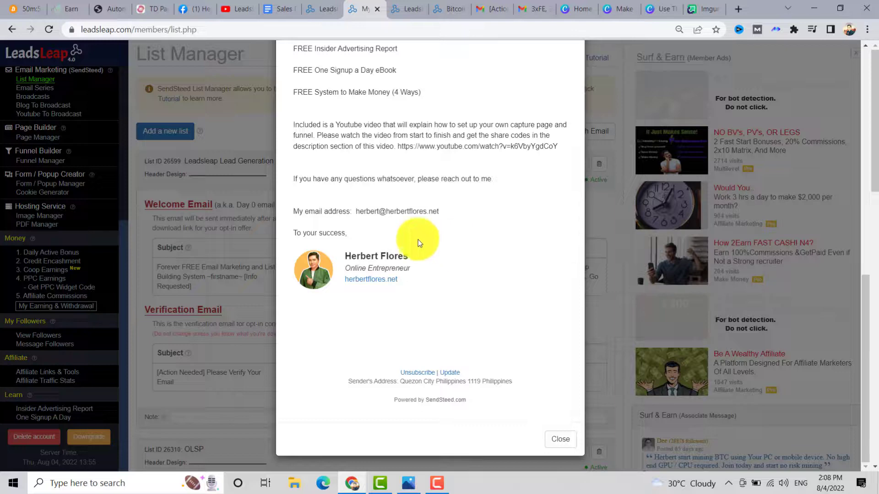
pyautogui.scroll(-3, 549, 375)
pyautogui.click(561, 443)
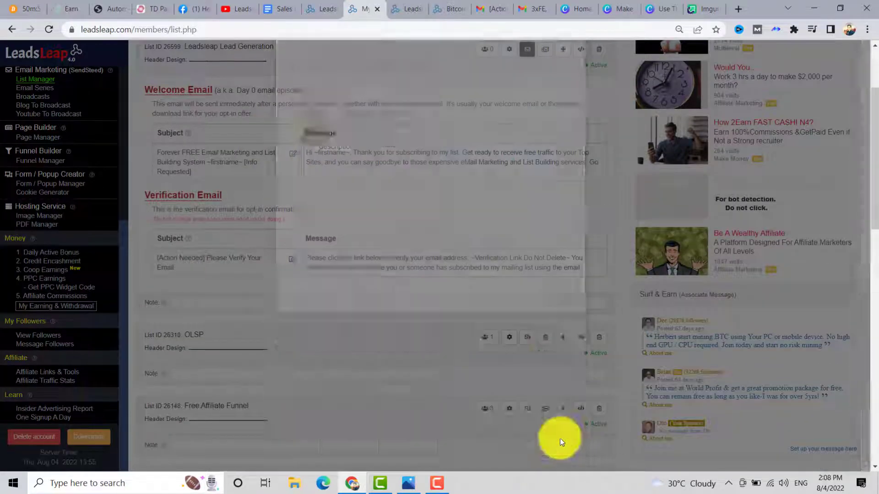
pyautogui.scroll(3, 483, 339)
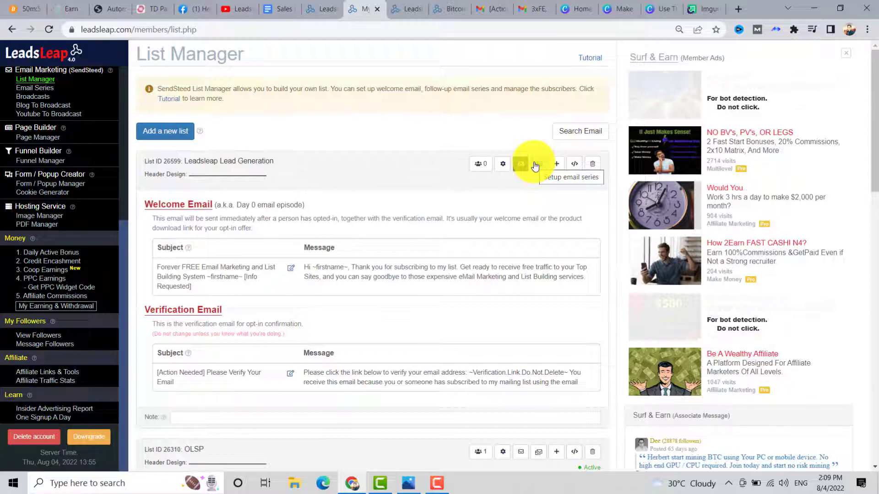
pyautogui.scroll(-3, 454, 208)
pyautogui.scroll(3, 454, 207)
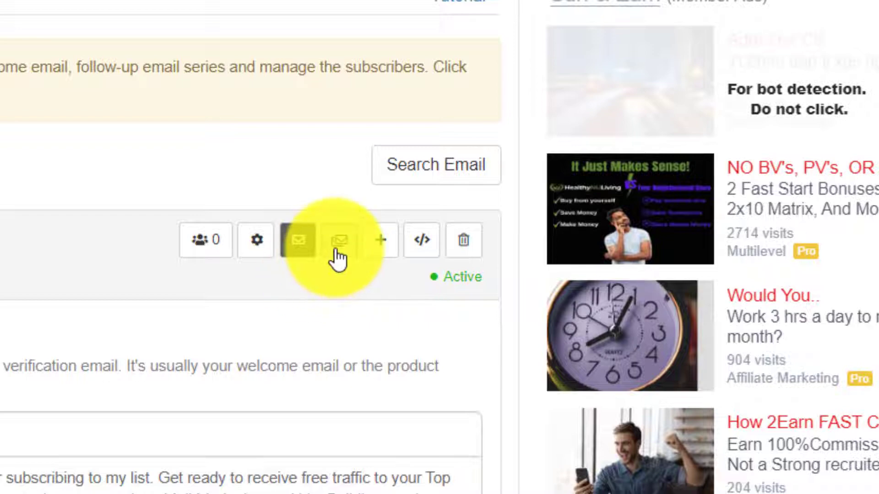
# - Import the shared email series from its share code, replacing all existing episodes
pyautogui.click(339, 240)
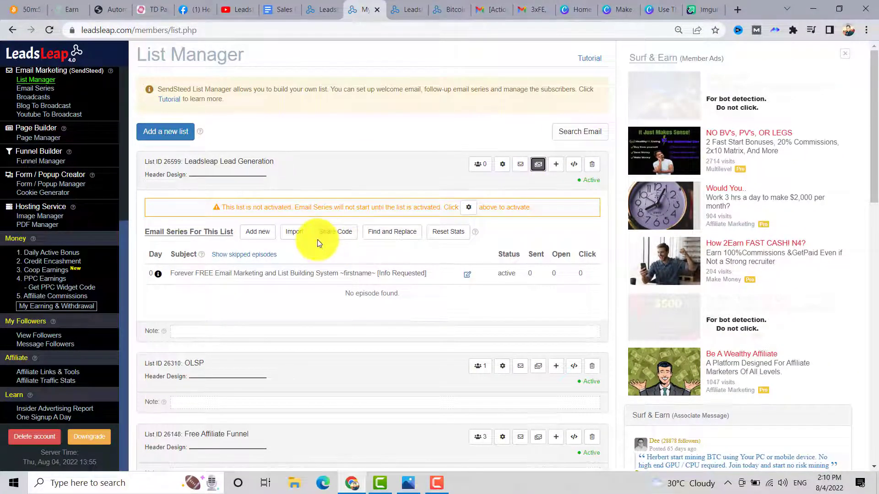
pyautogui.click(293, 238)
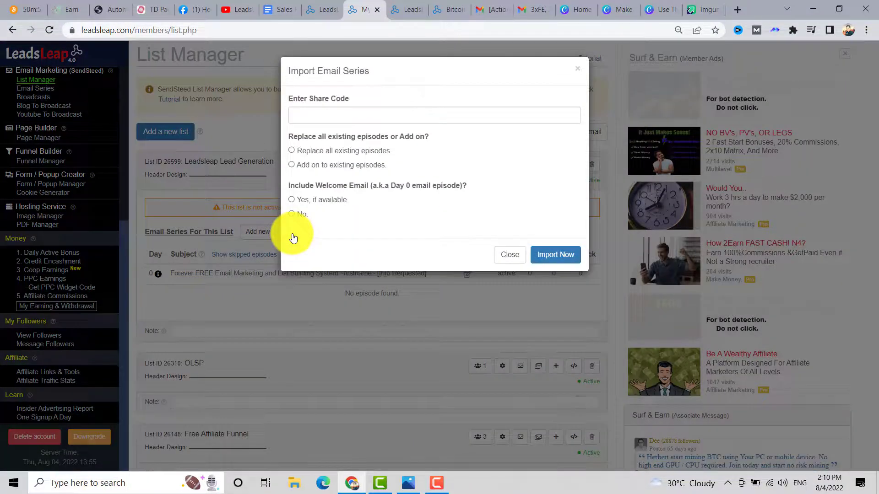
pyautogui.click(302, 117)
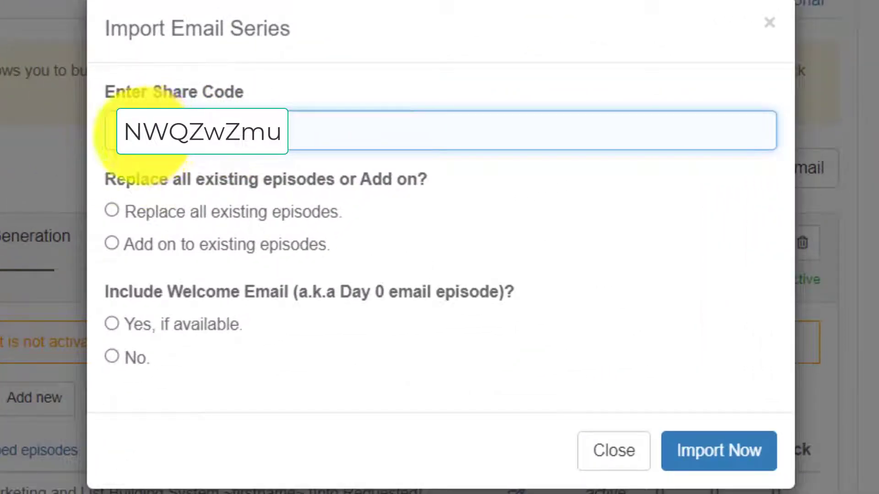
pyautogui.click(112, 210)
pyautogui.click(133, 243)
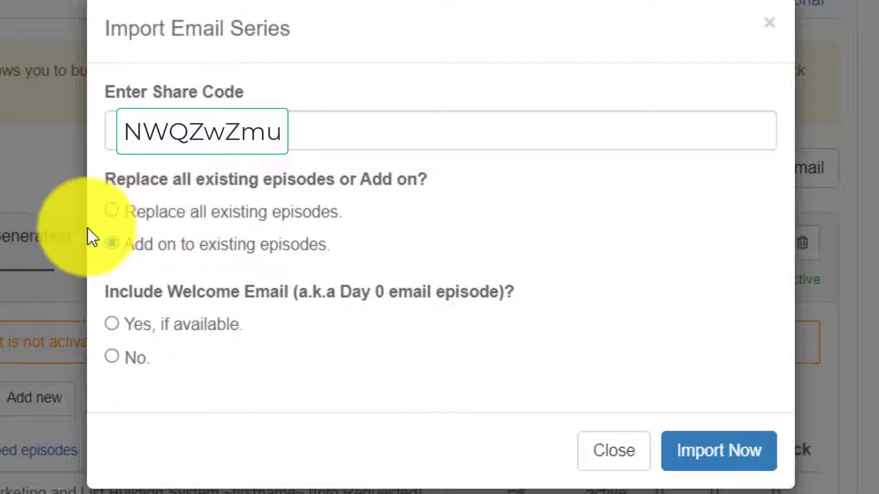
pyautogui.click(112, 209)
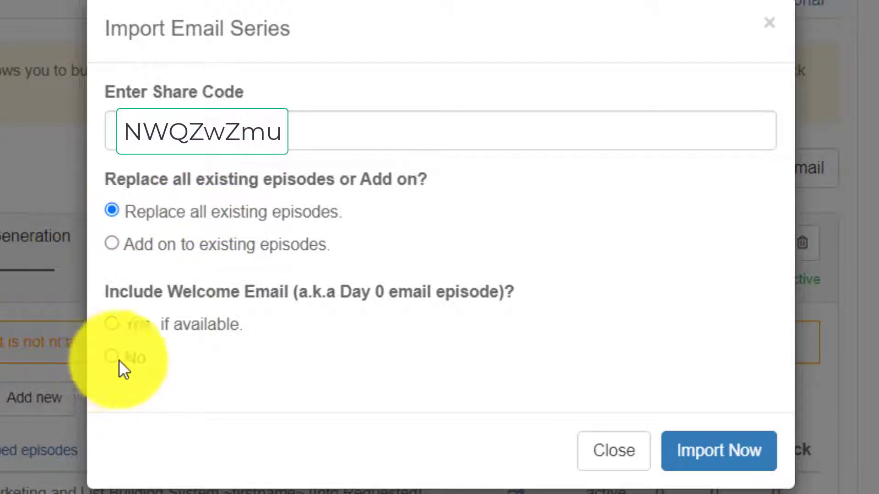
pyautogui.click(718, 451)
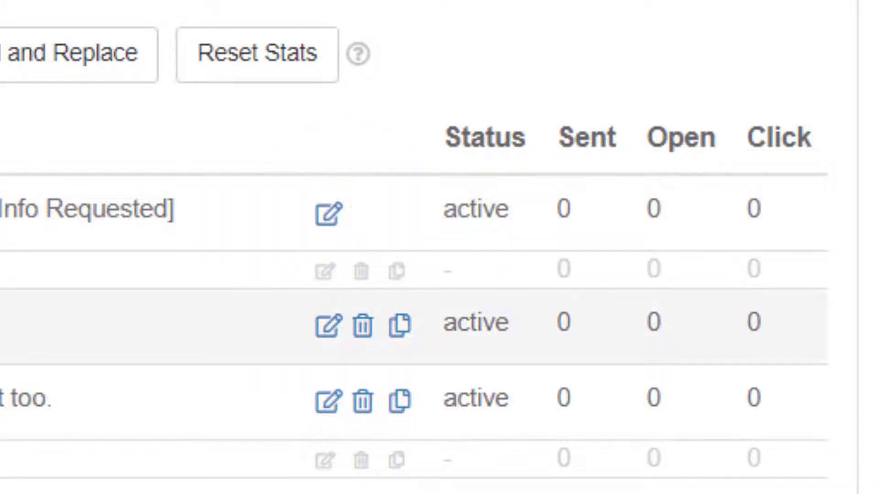
pyautogui.scroll(-5, 412, 248)
pyautogui.scroll(5, 411, 247)
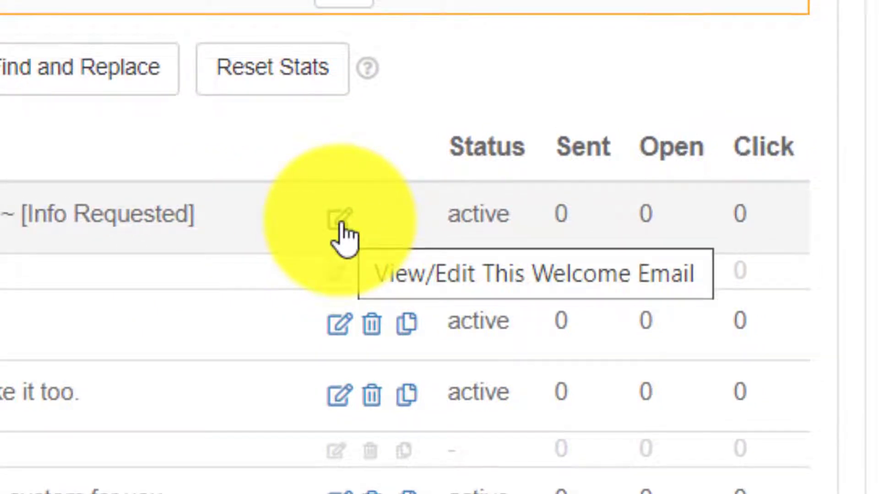
pyautogui.click(341, 224)
pyautogui.click(574, 68)
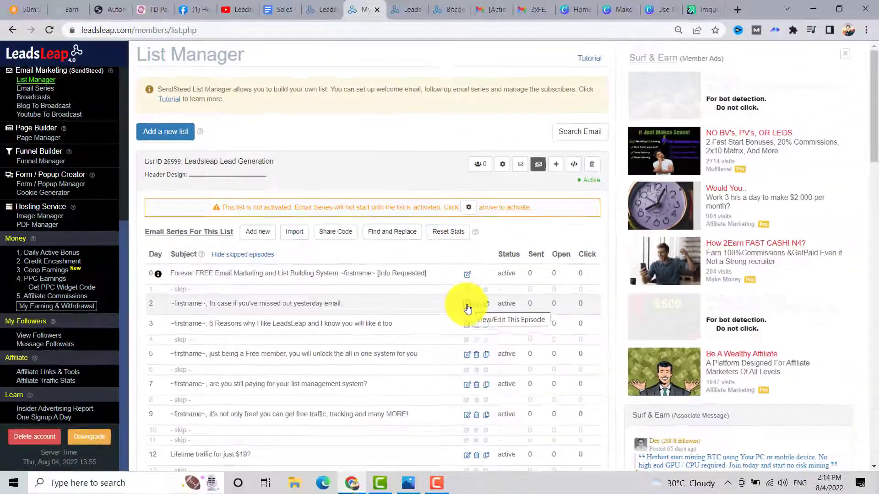
# - In the day 2 episode, delete the optional bonus gift section and paste in your contact email
pyautogui.click(506, 348)
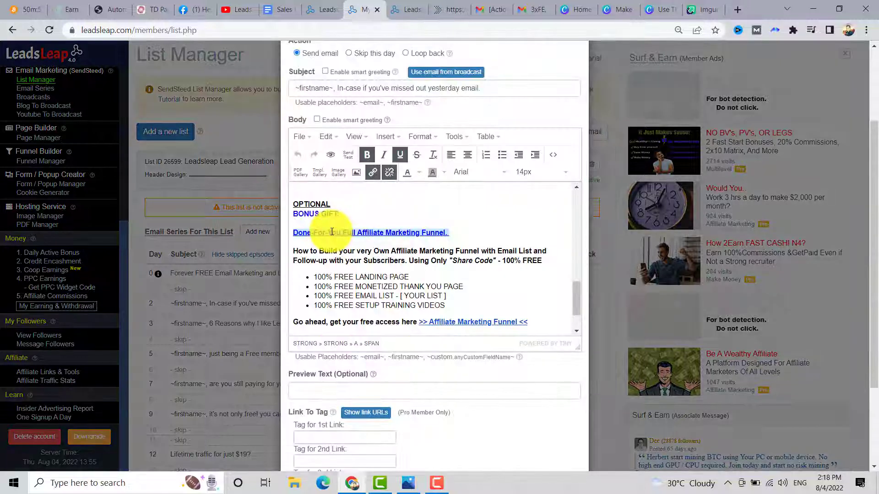
pyautogui.click(394, 219)
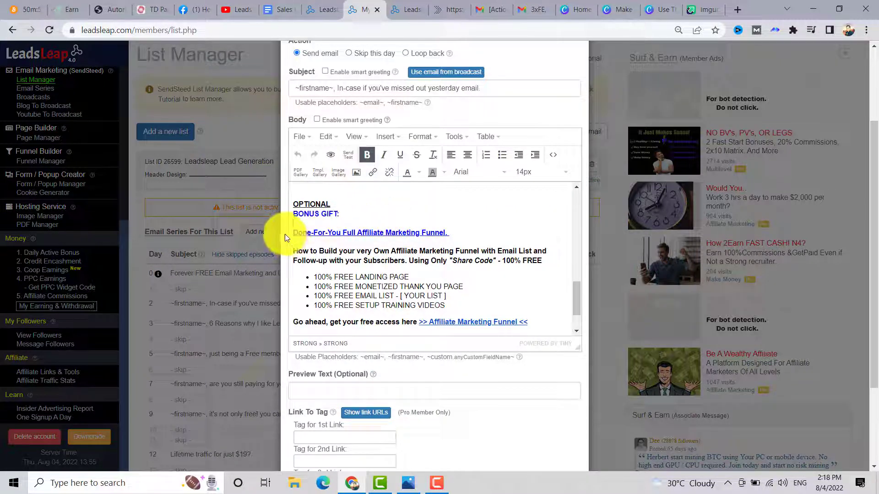
pyautogui.moveTo(294, 232); pyautogui.dragTo(456, 320)
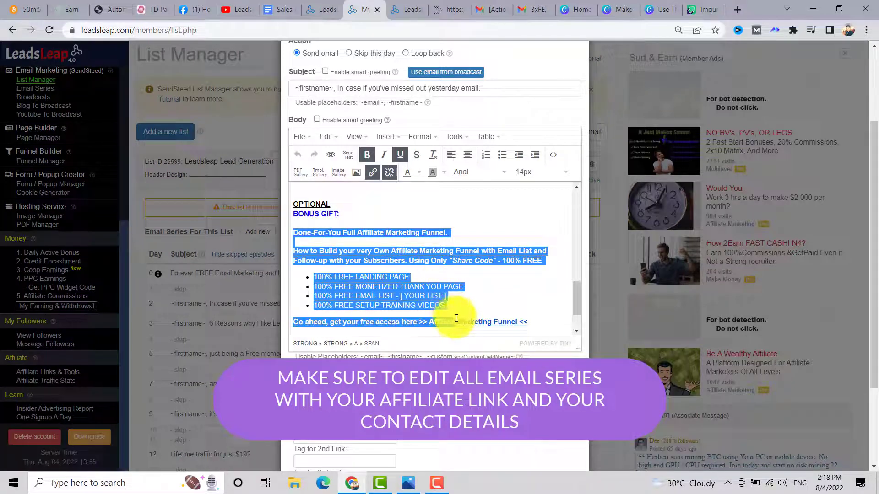
pyautogui.press('Delete')
pyautogui.moveTo(352, 293); pyautogui.dragTo(284, 263)
pyautogui.press('Delete')
pyautogui.press('Delete')
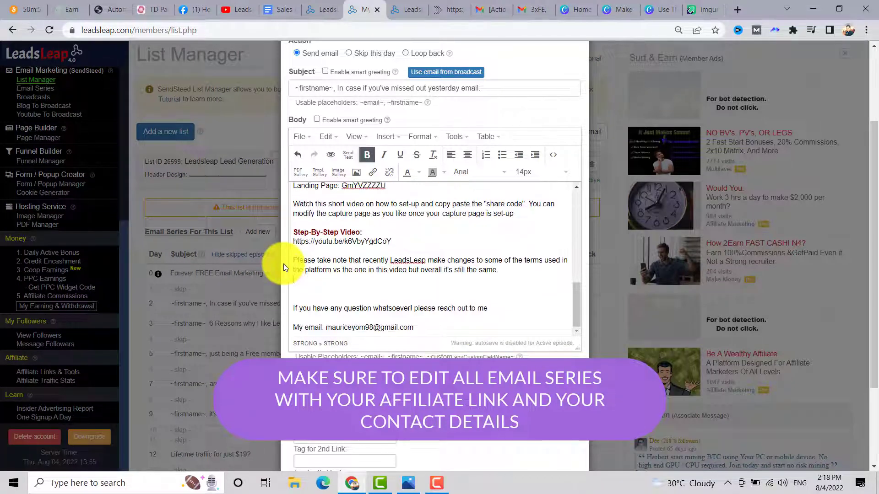
pyautogui.moveTo(418, 322); pyautogui.dragTo(325, 327)
pyautogui.hotkey('ctrl', 'v')
pyautogui.scroll(-3, 514, 378)
pyautogui.scroll(5, 517, 157)
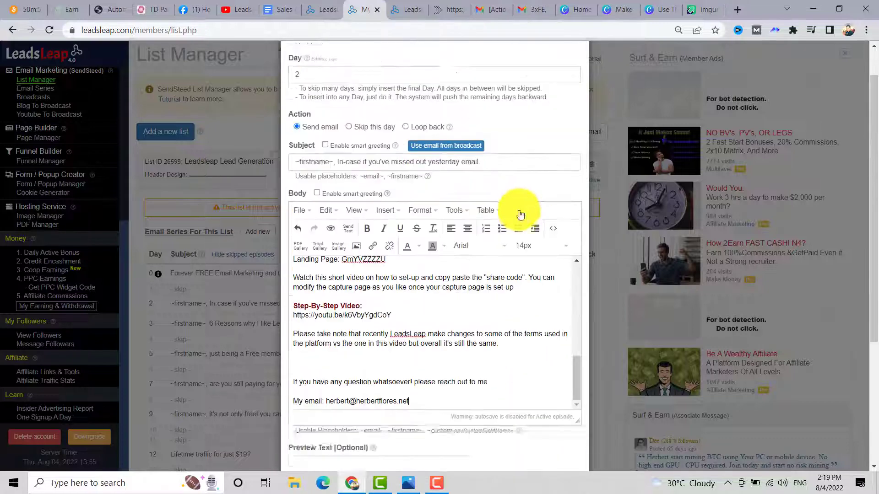
pyautogui.scroll(5, 438, 374)
pyautogui.scroll(-3, 437, 368)
pyautogui.scroll(5, 431, 370)
pyautogui.scroll(1, 422, 376)
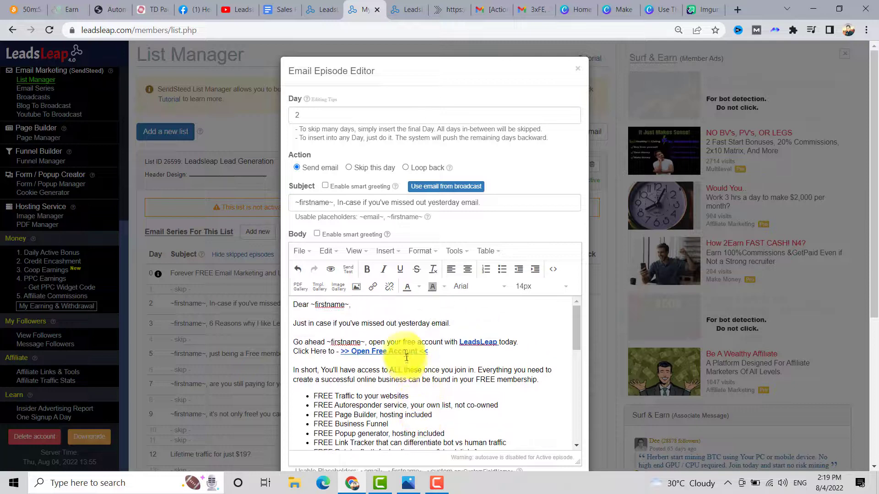
# - Edit the referral part of the LeadsLeap link's URL
pyautogui.click(402, 351)
pyautogui.doubleClick(472, 342)
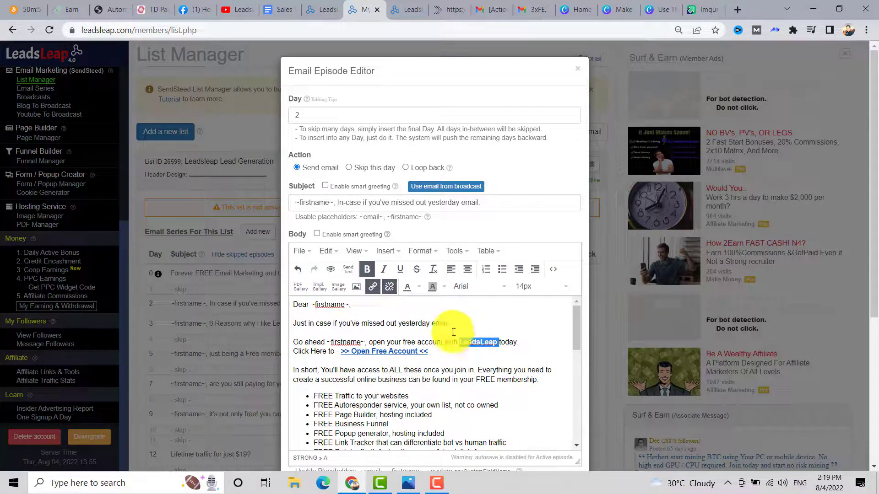
pyautogui.click(374, 287)
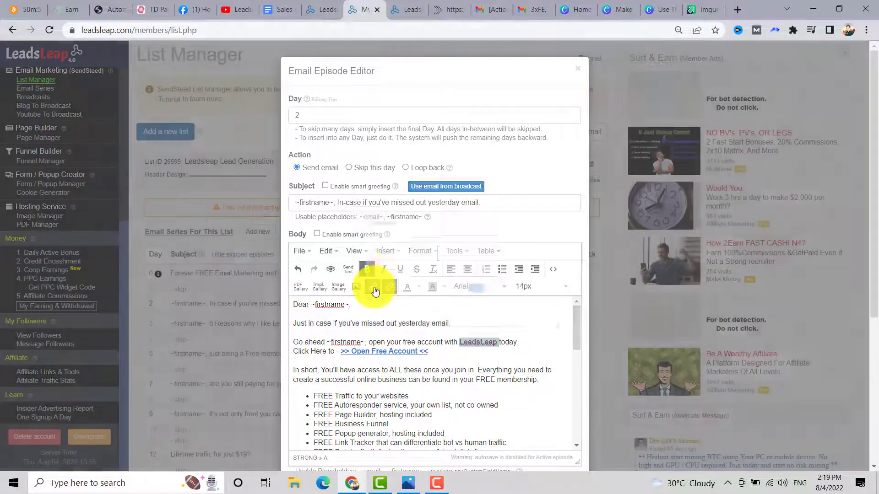
pyautogui.moveTo(493, 222); pyautogui.dragTo(468, 223)
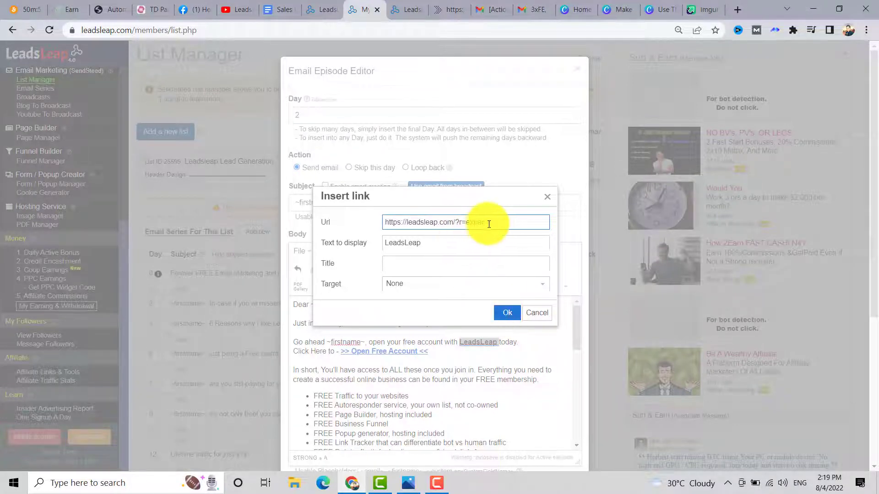
pyautogui.moveTo(493, 223); pyautogui.dragTo(467, 223)
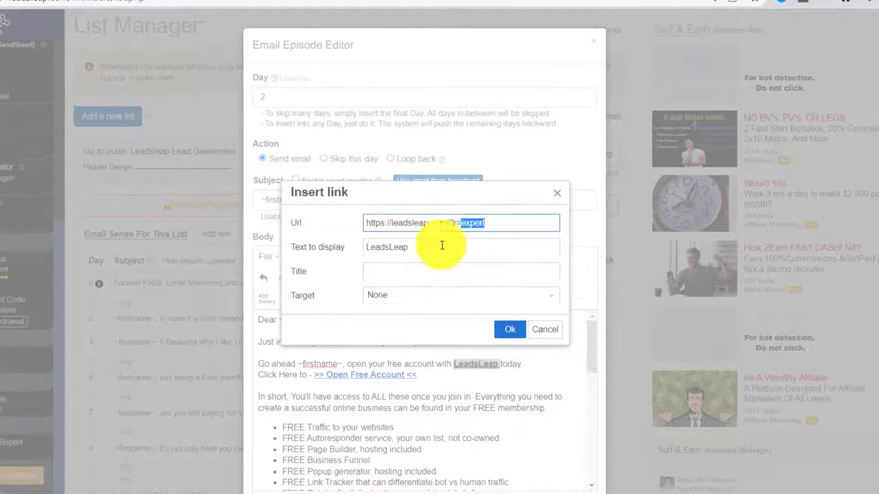
pyautogui.click(511, 330)
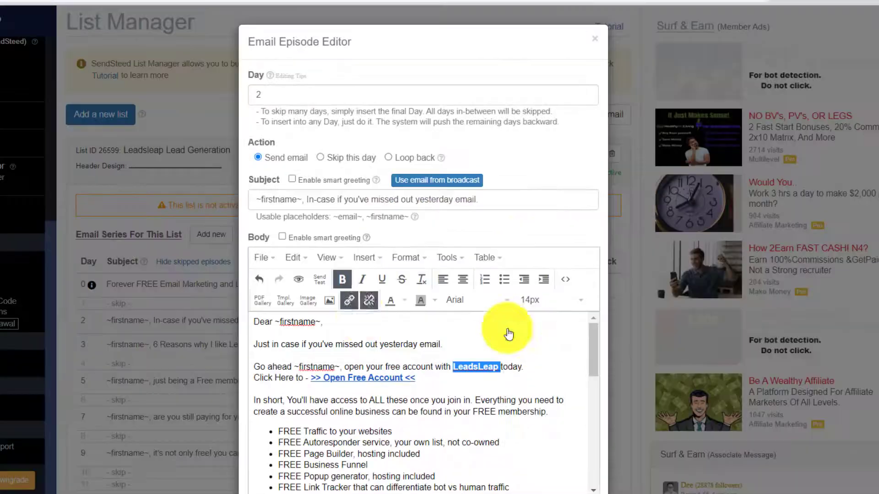
pyautogui.click(391, 377)
pyautogui.click(310, 376)
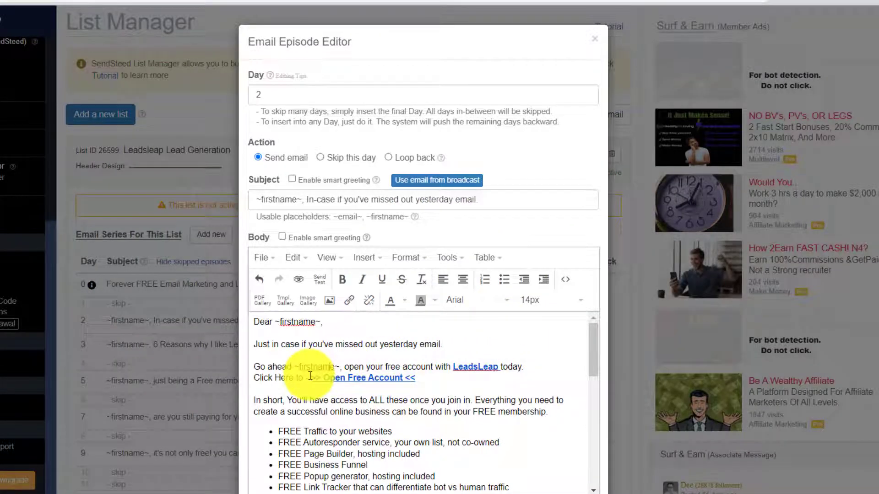
pyautogui.moveTo(312, 378); pyautogui.dragTo(408, 377)
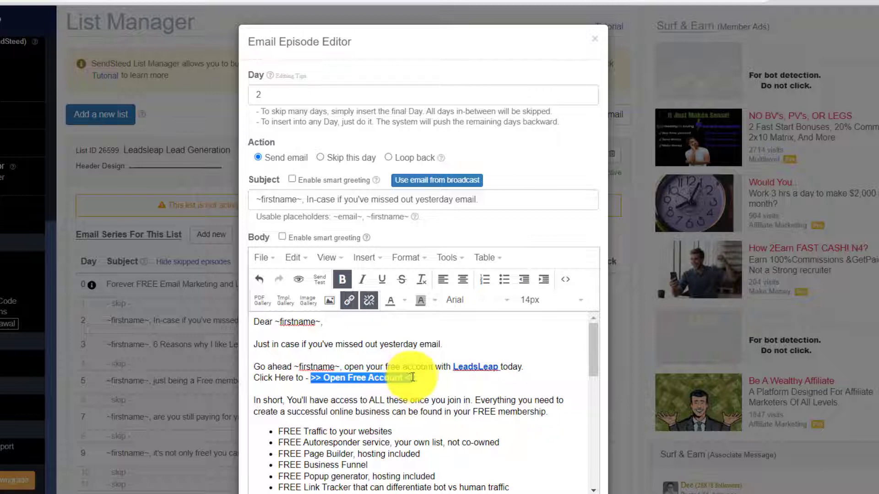
pyautogui.click(346, 302)
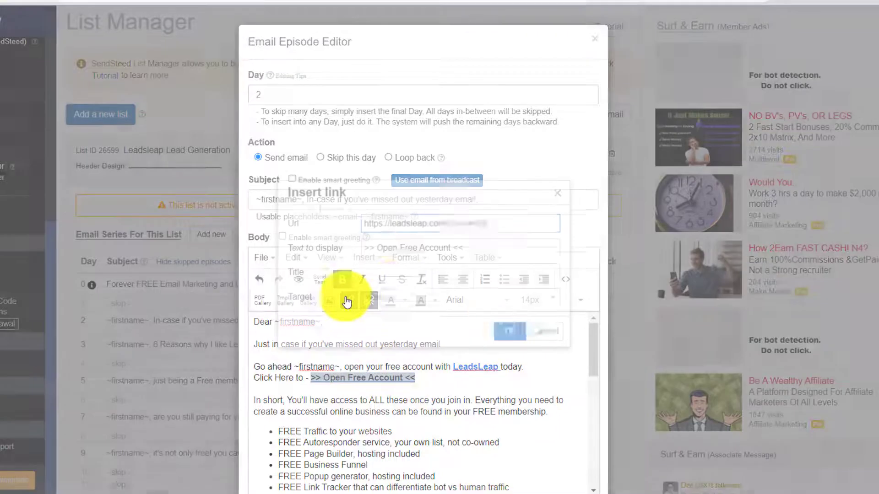
pyautogui.moveTo(514, 223); pyautogui.dragTo(466, 226)
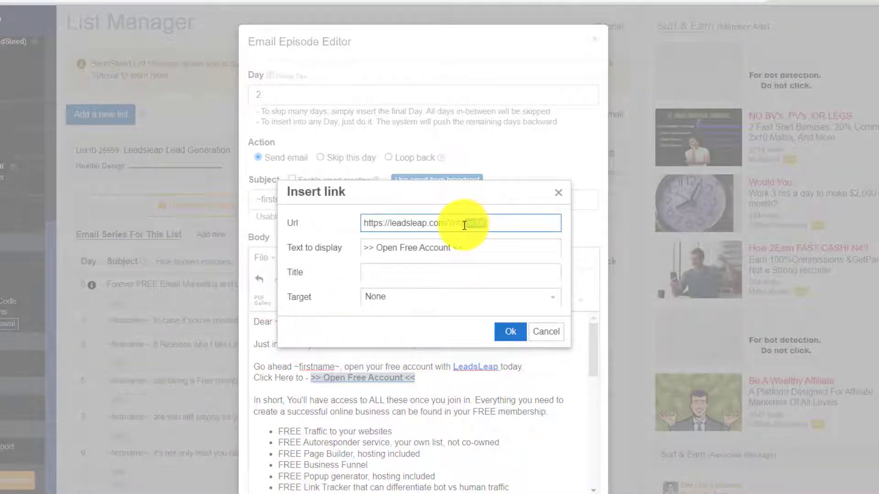
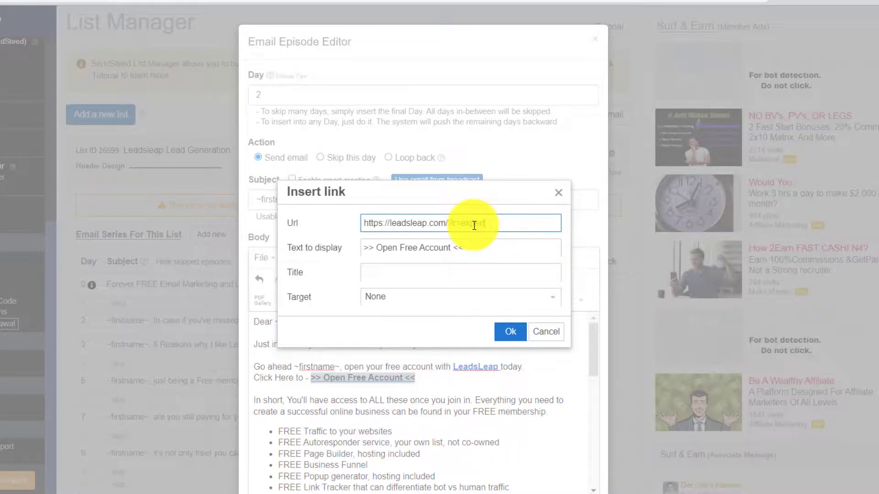
pyautogui.press('Return')
# - Review the saved episode preview and close it to return to the series list
pyautogui.scroll(-15, 412, 357)
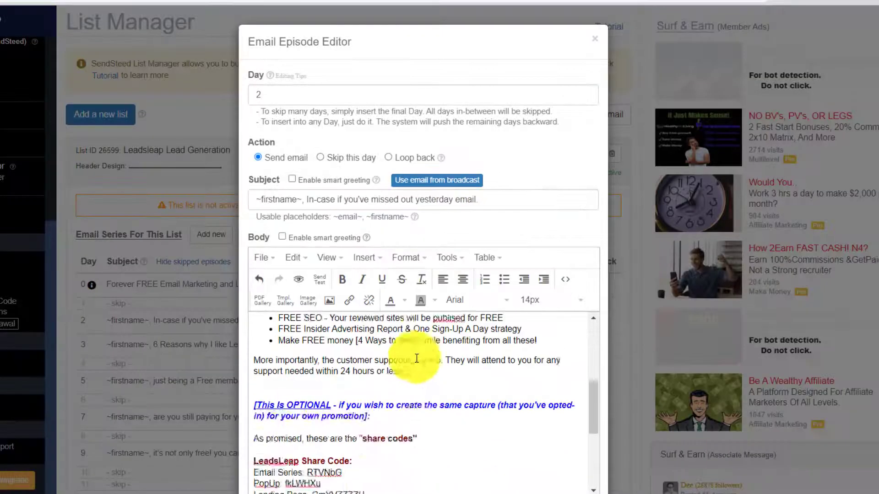
pyautogui.scroll(-3, 403, 386)
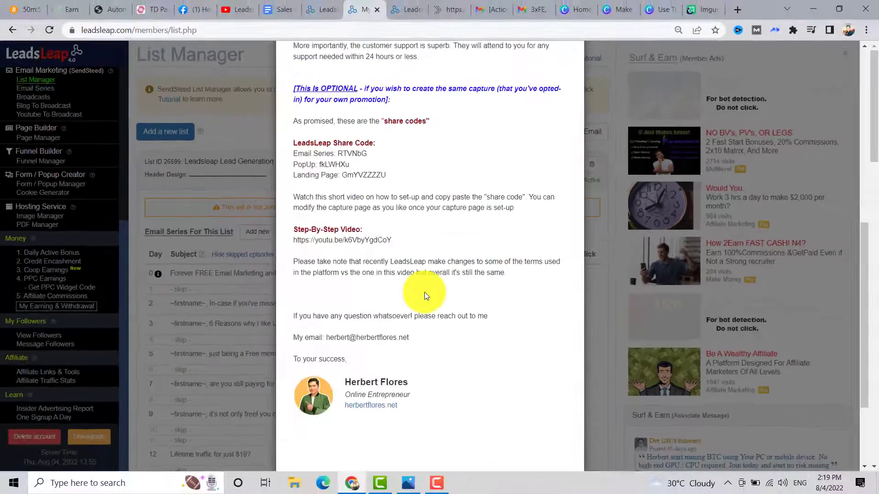
pyautogui.scroll(4, 425, 292)
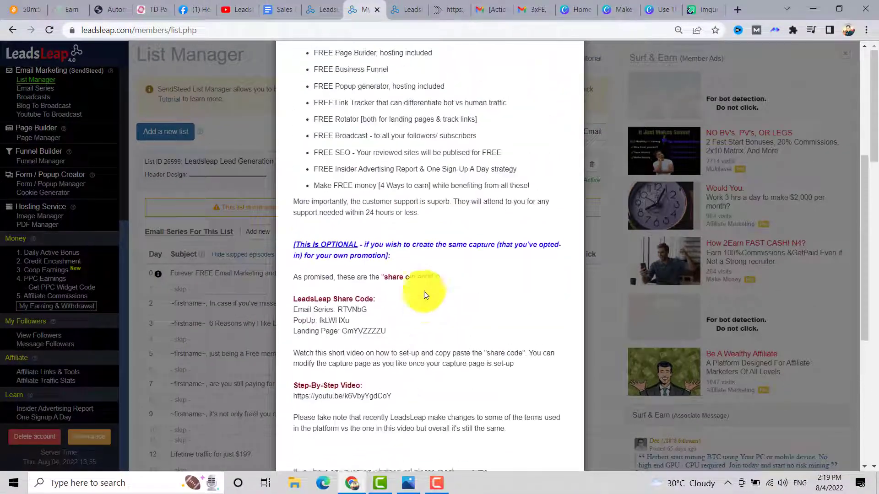
pyautogui.scroll(-3, 409, 270)
pyautogui.scroll(-5, 460, 284)
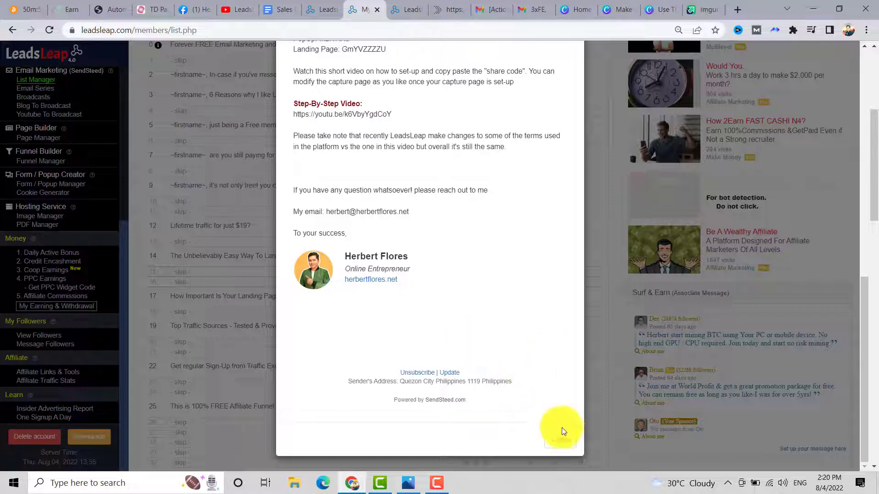
pyautogui.scroll(15, 389, 170)
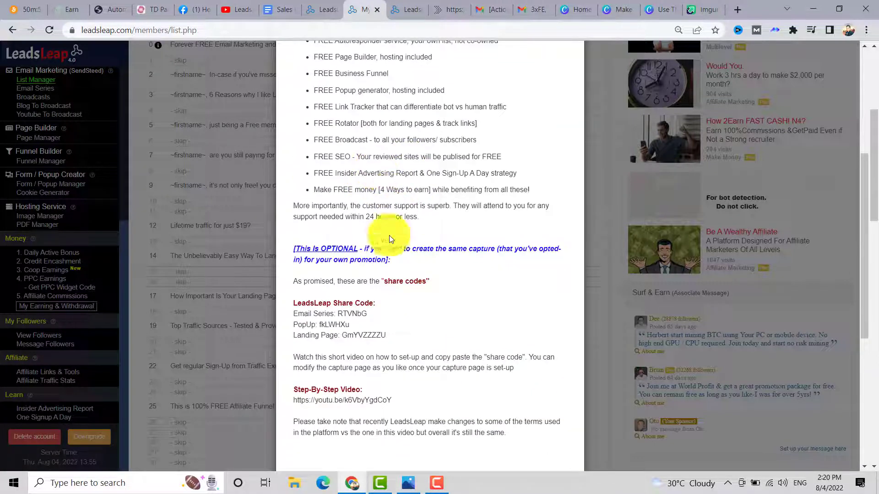
pyautogui.scroll(-15, 515, 329)
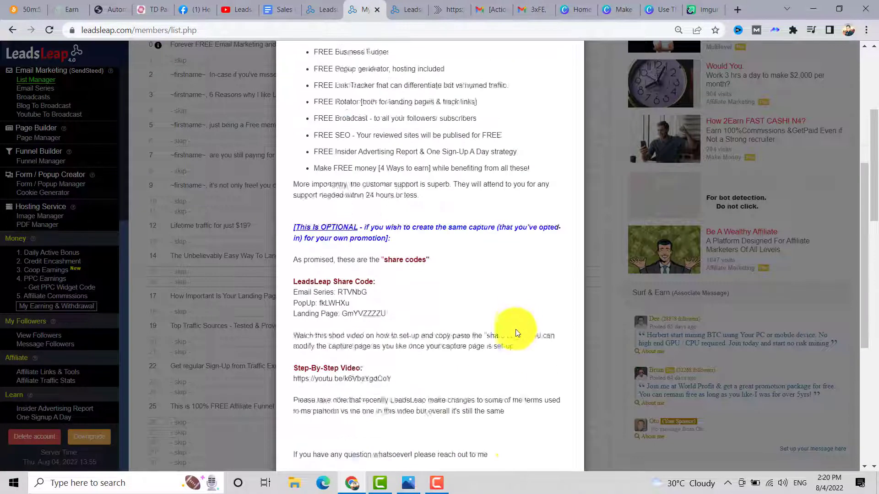
pyautogui.click(558, 444)
pyautogui.scroll(3, 203, 190)
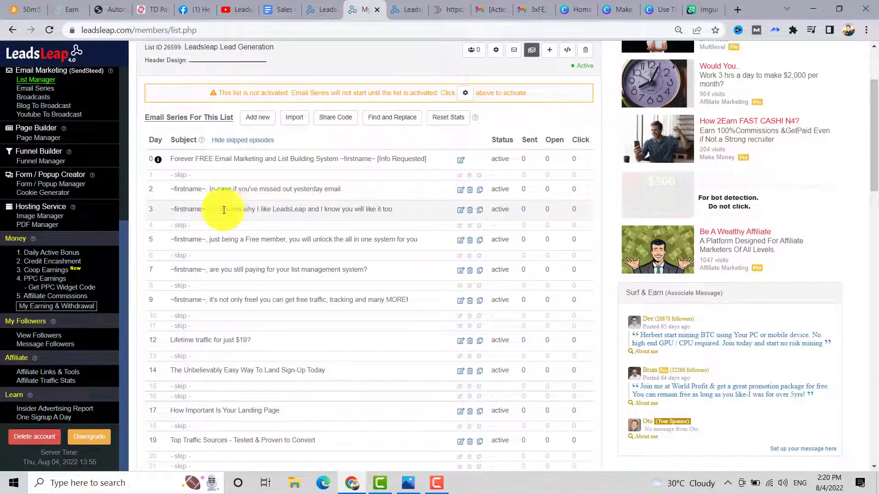
# - Edit the day 3 email's 'free account today' text, add the 'reach out to me' lines, and save
pyautogui.click(460, 211)
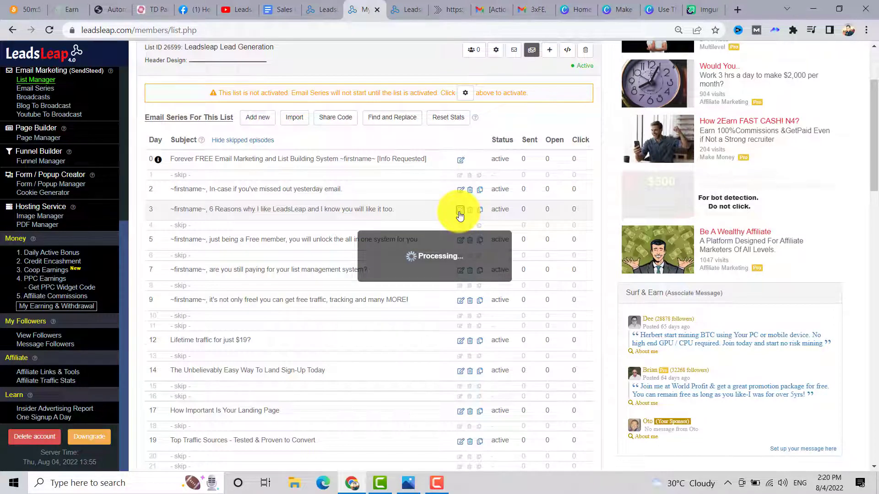
pyautogui.scroll(-5, 412, 241)
pyautogui.scroll(2, 406, 202)
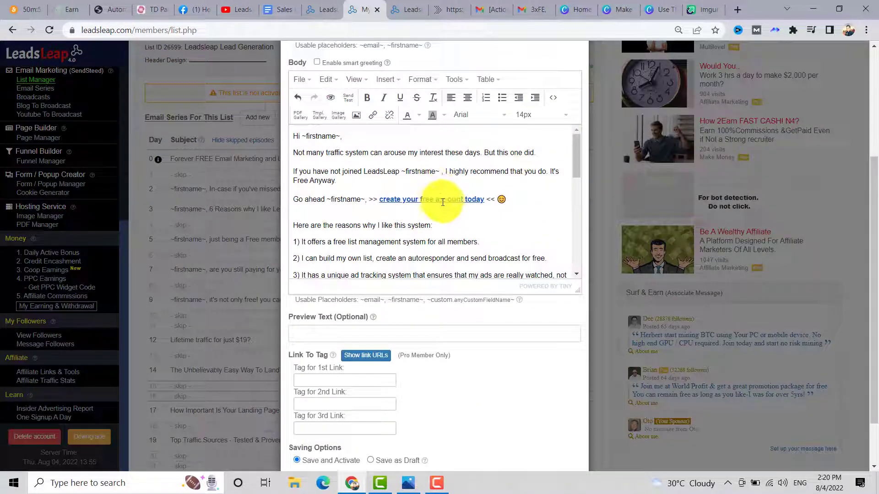
pyautogui.moveTo(420, 199); pyautogui.dragTo(485, 199)
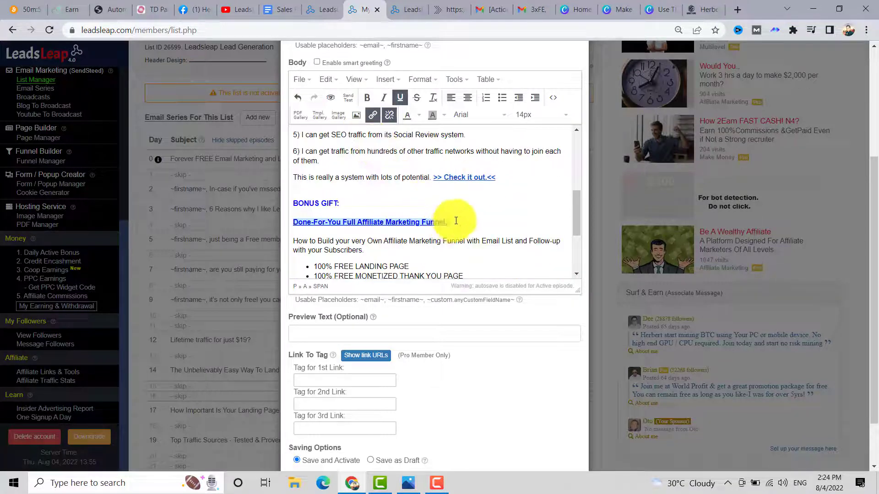
pyautogui.moveTo(456, 221); pyautogui.dragTo(450, 201)
pyautogui.scroll(-1, 450, 201)
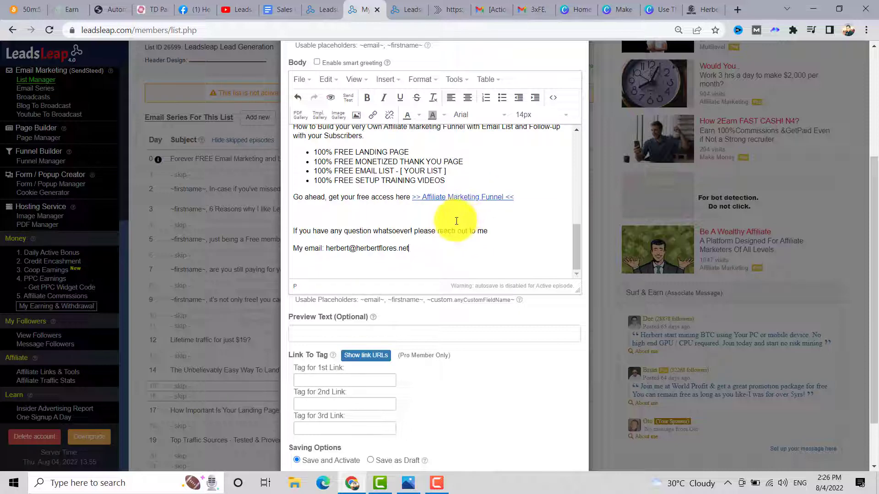
pyautogui.scroll(-1, 456, 224)
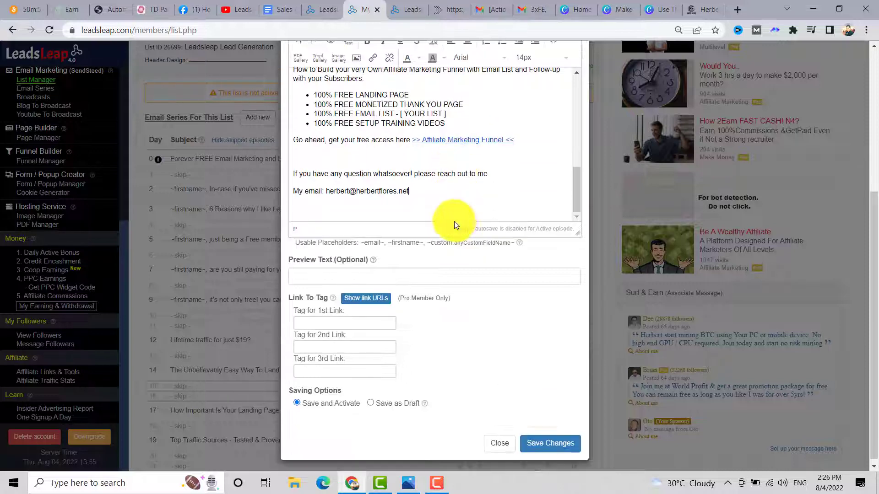
pyautogui.click(549, 443)
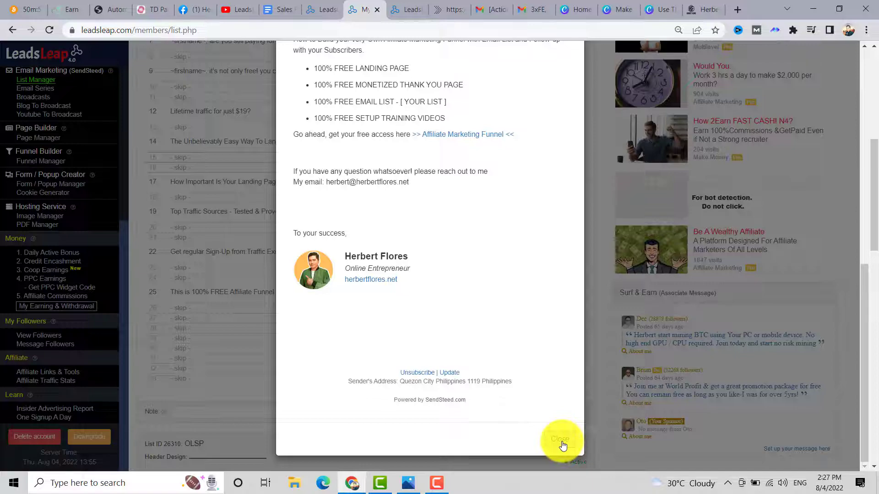
pyautogui.scroll(5, 367, 228)
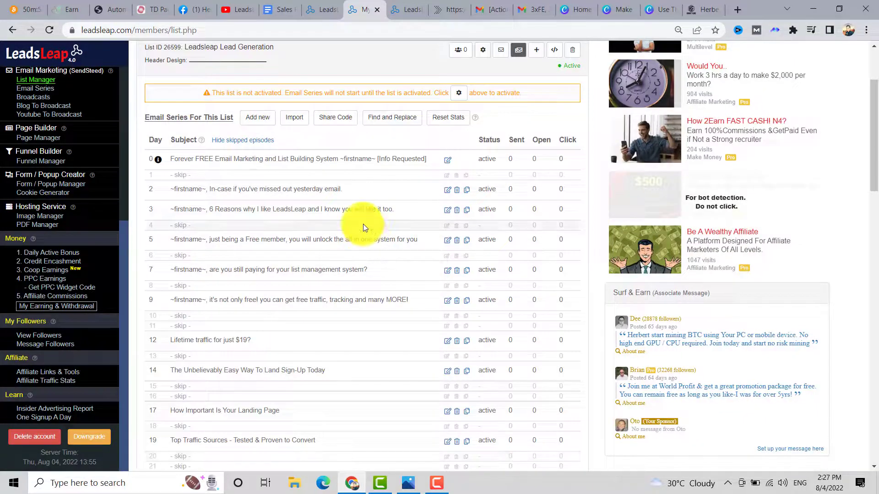
pyautogui.scroll(-4, 361, 223)
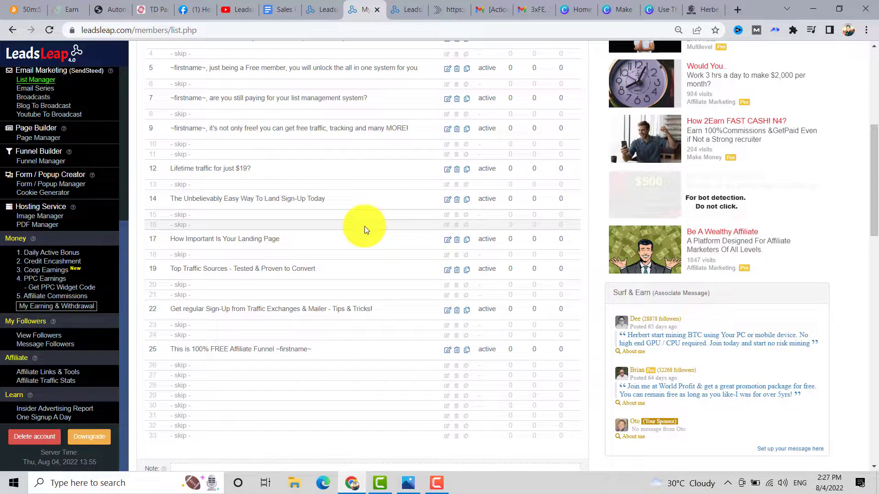
pyautogui.scroll(1, 375, 220)
pyautogui.scroll(-4, 402, 229)
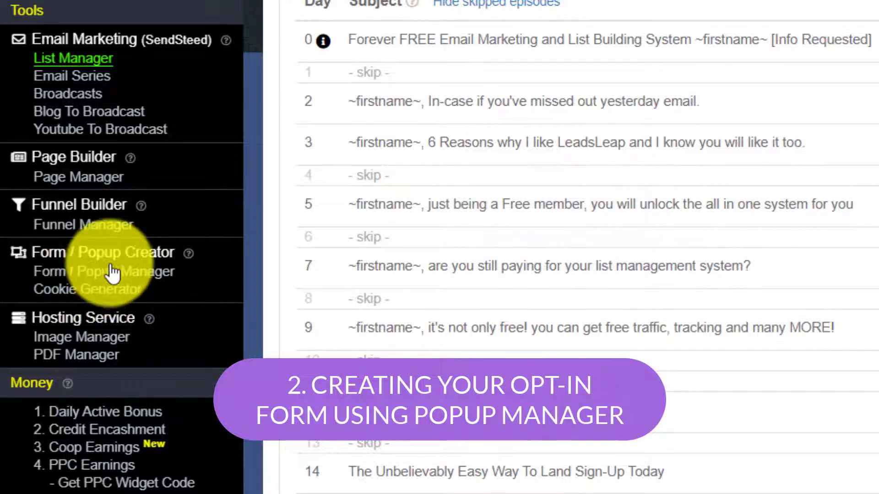
# - Create a Form / Popup Manager campaign named 'Leadsleap Leads Opt-in Form'
pyautogui.click(100, 274)
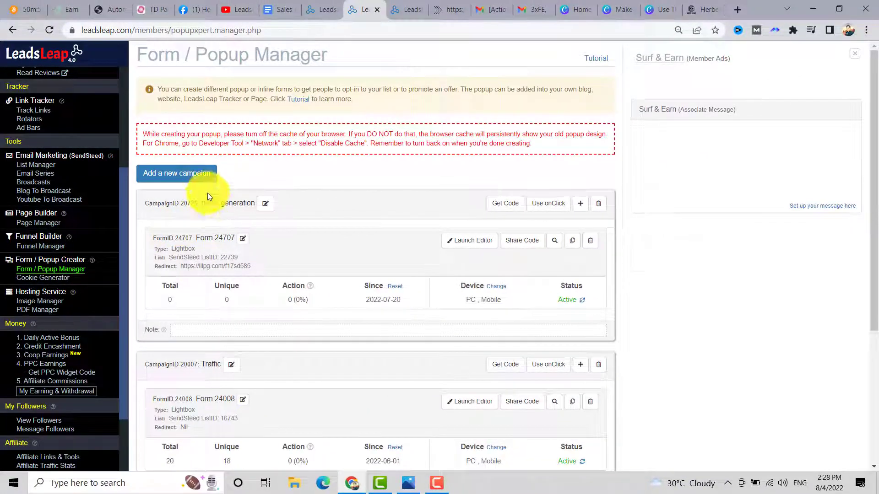
pyautogui.click(206, 177)
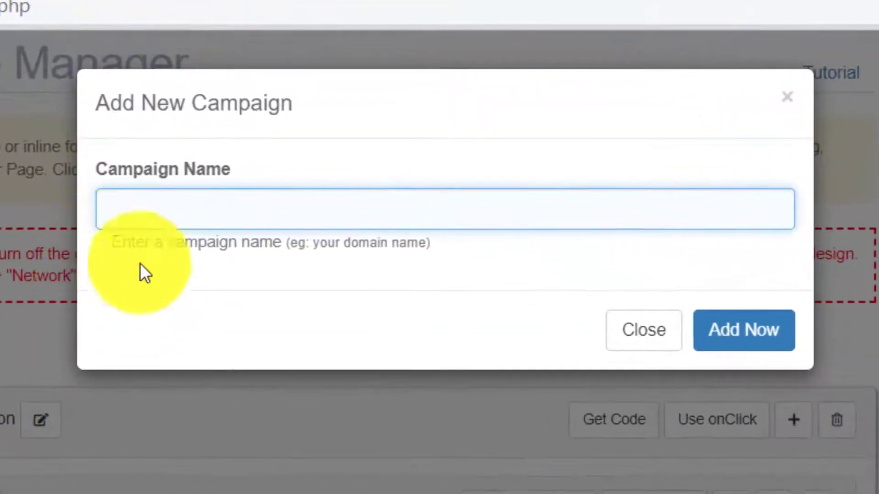
pyautogui.write('Leadsleap Leads Opt-in Form')
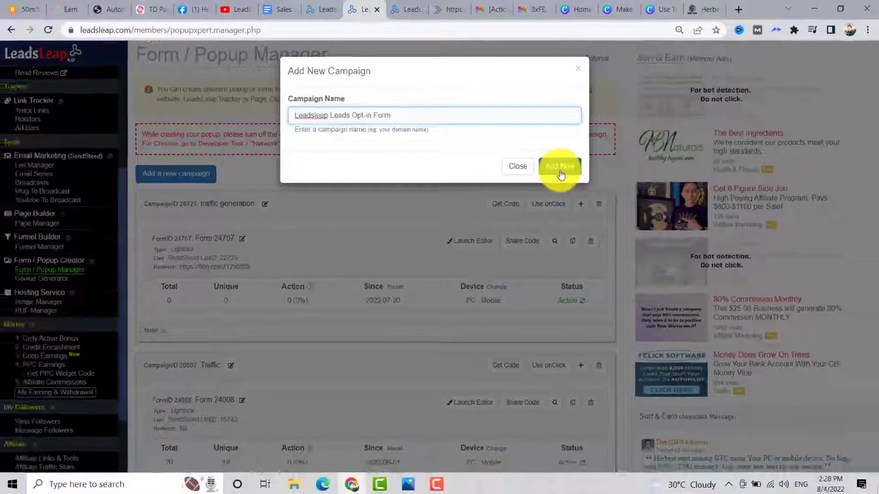
pyautogui.click(666, 270)
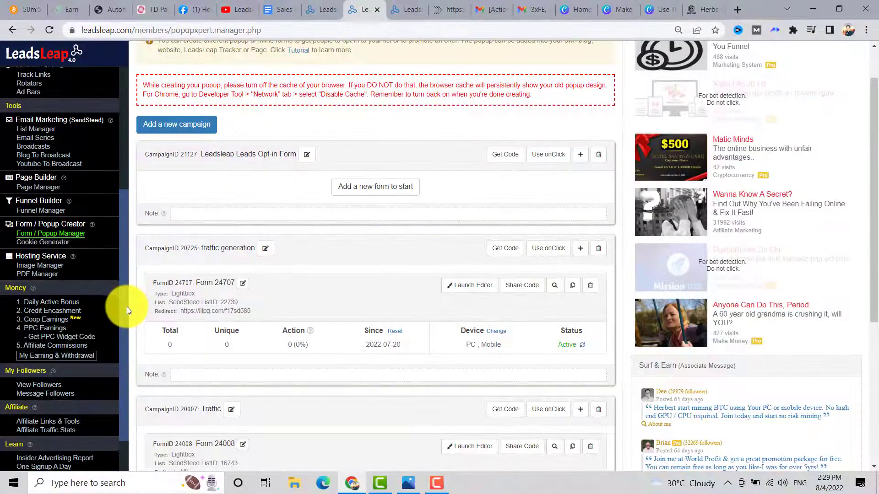
# - Add a form to the campaign by importing the popup's share code
pyautogui.click(370, 195)
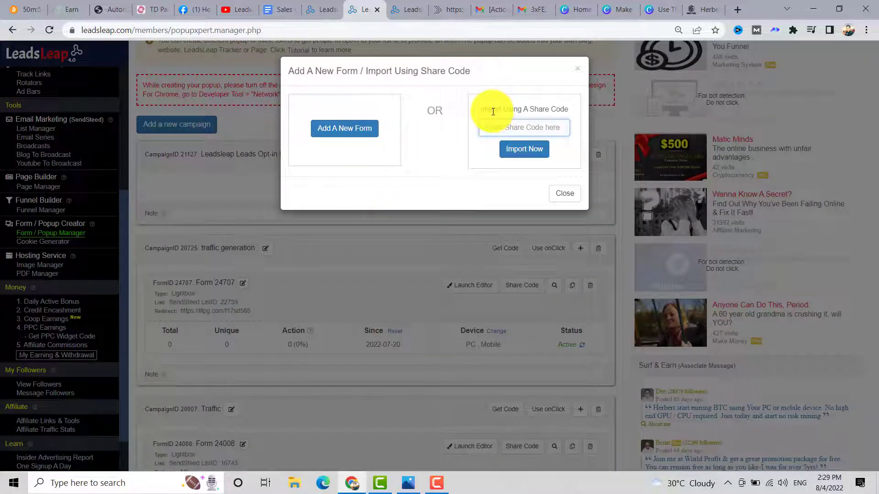
pyautogui.click(514, 125)
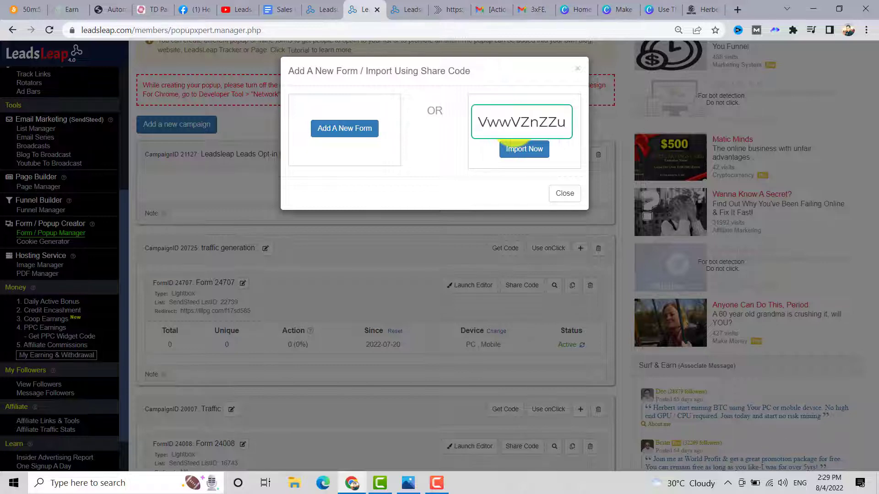
pyautogui.click(514, 151)
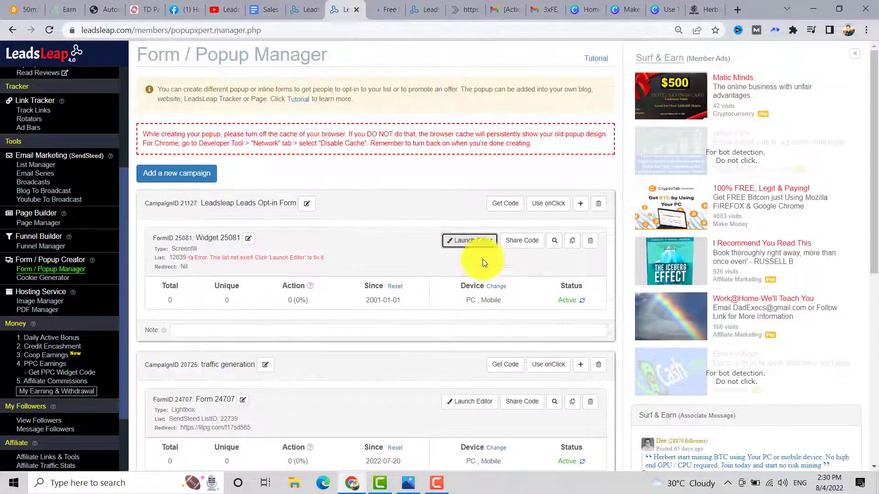
# - In Widget 25081's editor, replace list ID 12839 with list 26599
pyautogui.click(468, 242)
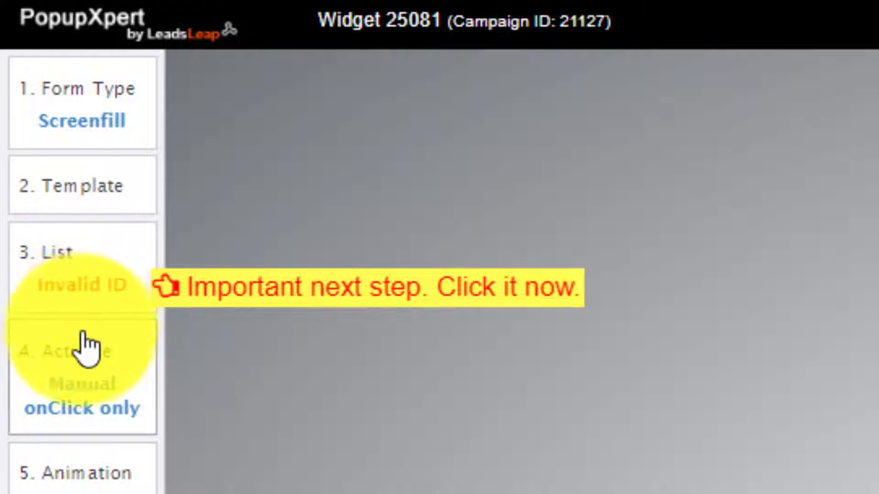
pyautogui.click(33, 288)
pyautogui.moveTo(330, 243); pyautogui.dragTo(238, 245)
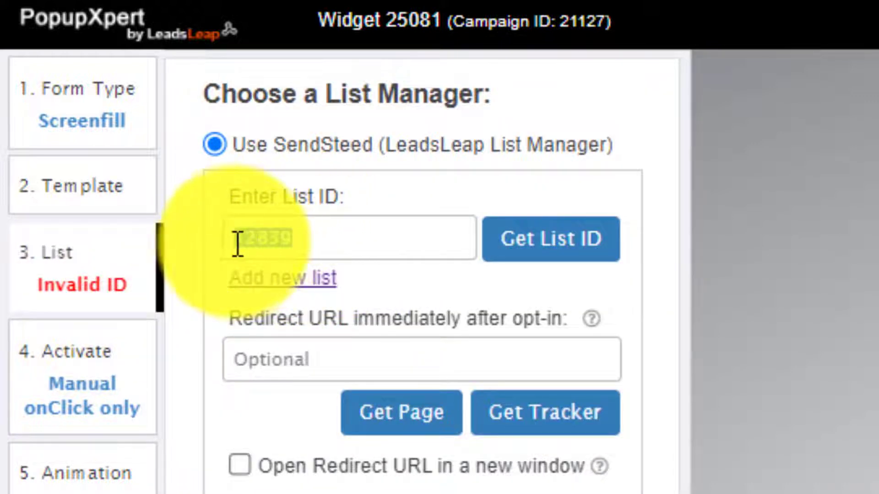
pyautogui.click(530, 252)
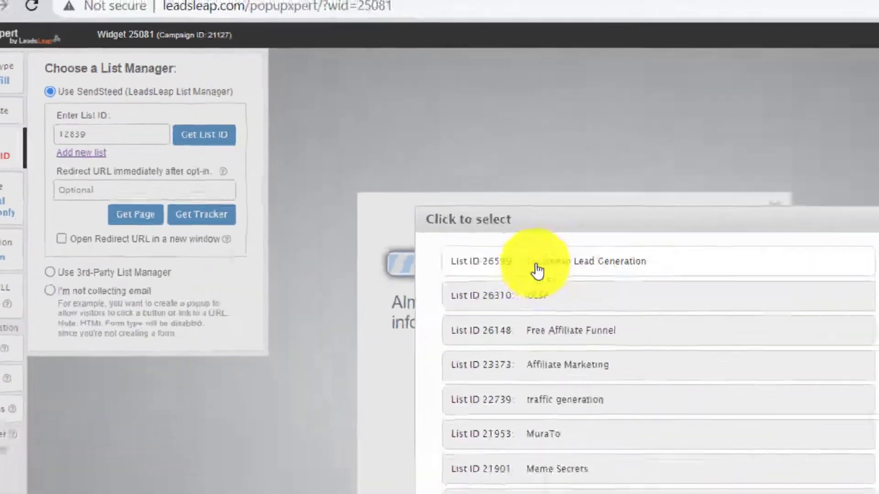
pyautogui.click(534, 269)
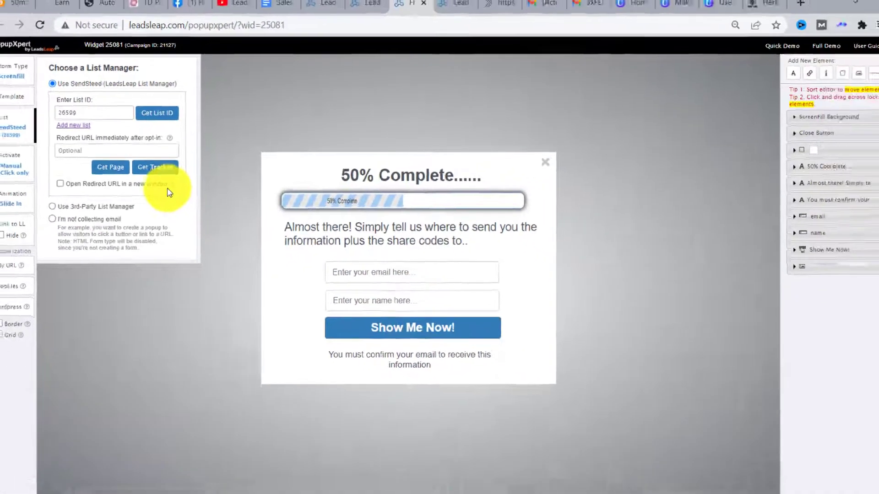
pyautogui.click(550, 337)
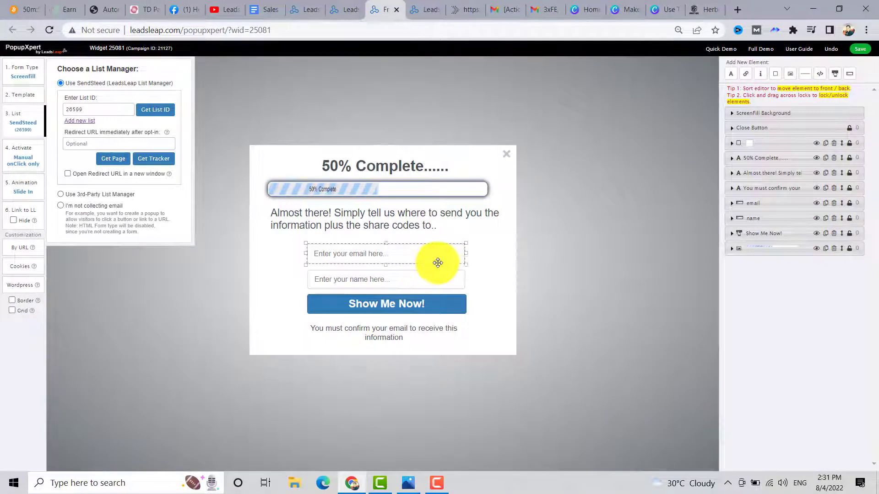
pyautogui.click(661, 166)
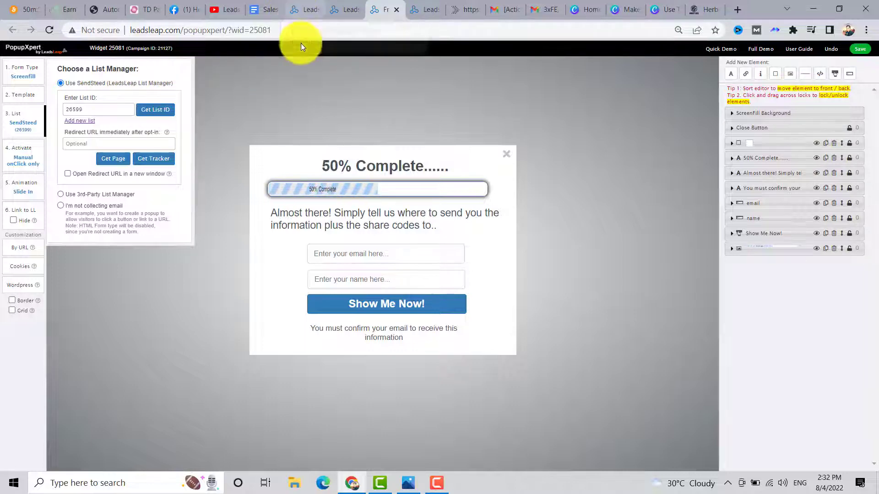
pyautogui.click(340, 6)
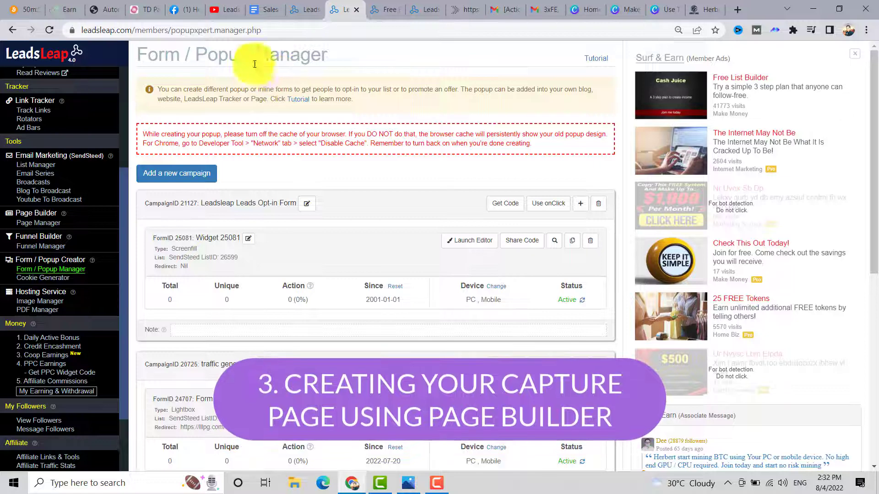
# - Create a Page Manager campaign named 'Leadsleap Capture Page'
pyautogui.scroll(4, 125, 174)
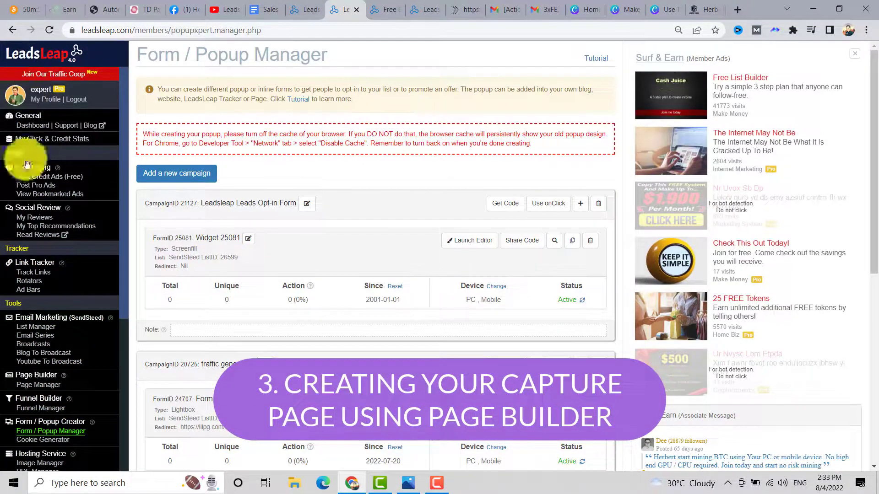
pyautogui.scroll(-3, 64, 331)
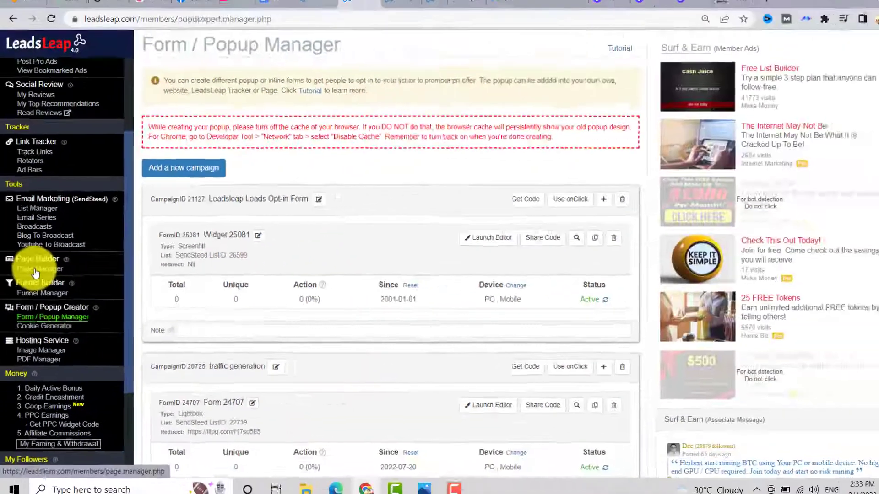
pyautogui.click(73, 218)
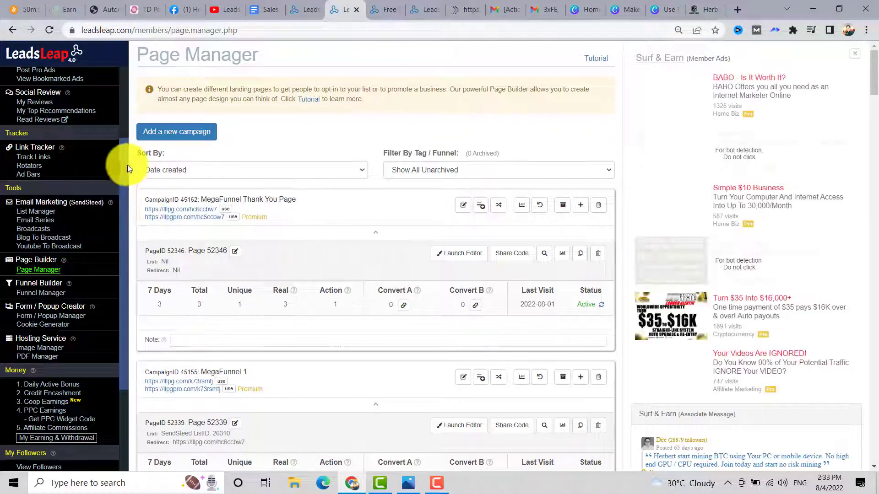
pyautogui.click(153, 133)
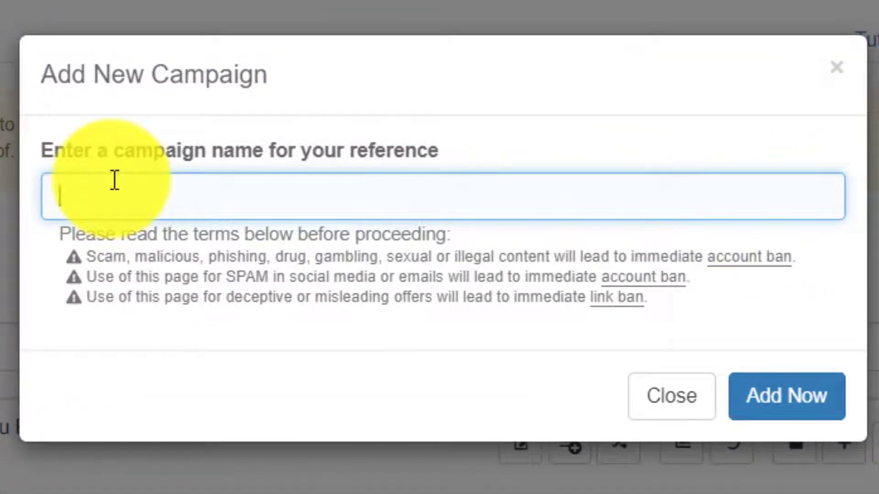
pyautogui.write('LeadsLeap Capture Page')
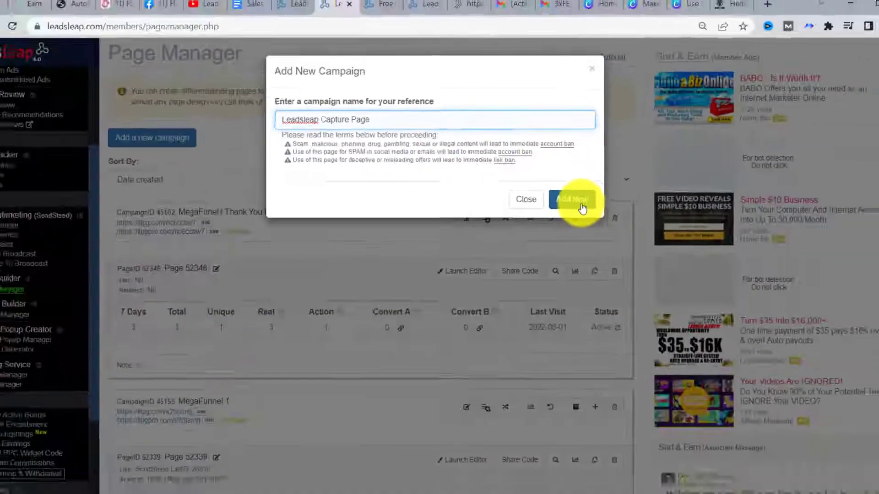
pyautogui.click(808, 403)
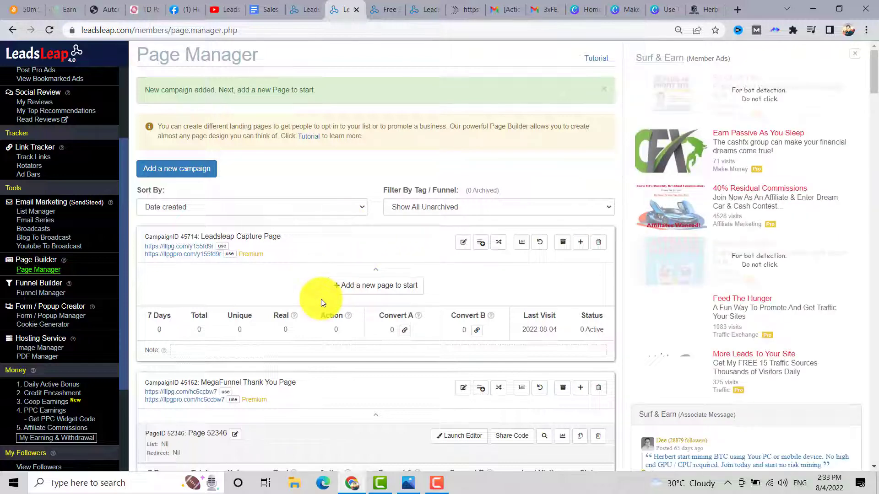
# - Add Page 52942 to the campaign by importing it from a share code
pyautogui.click(357, 295)
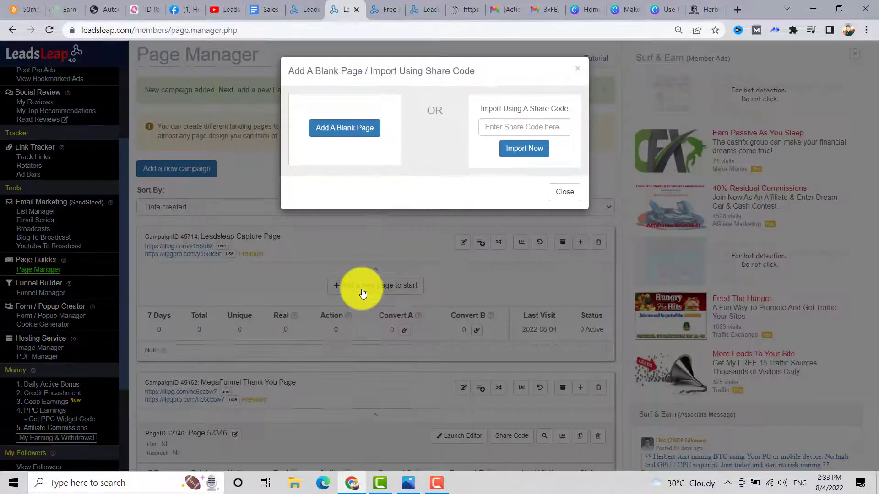
pyautogui.click(480, 122)
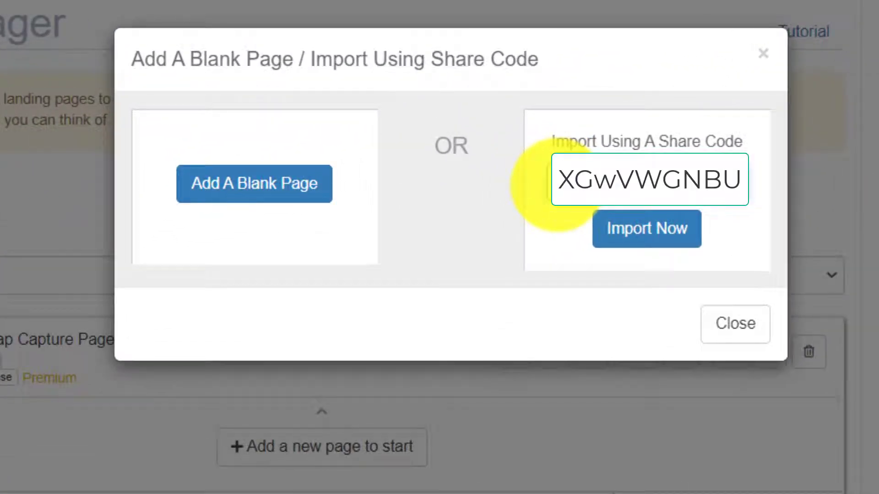
pyautogui.click(644, 243)
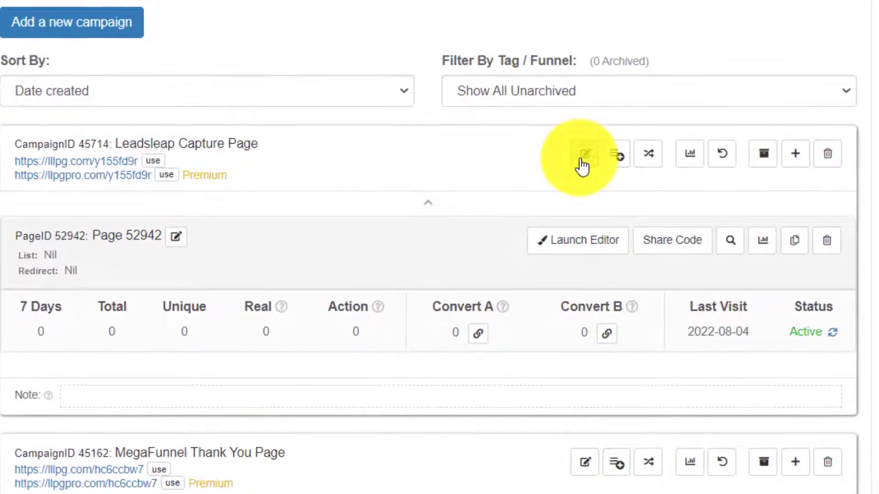
# - Insert the Leadsleap Leads Opt-in Form popup into the Leadsleap Capture Page campaign
pyautogui.click(463, 204)
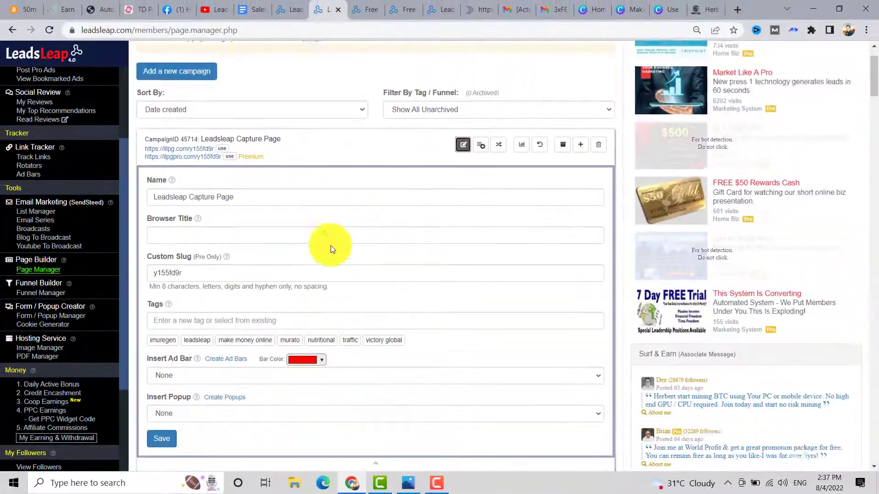
pyautogui.scroll(-3, 335, 245)
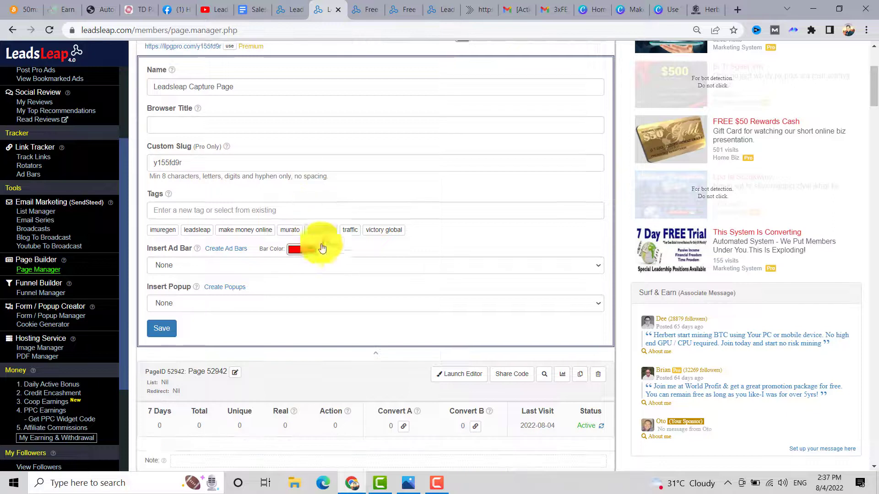
pyautogui.click(236, 304)
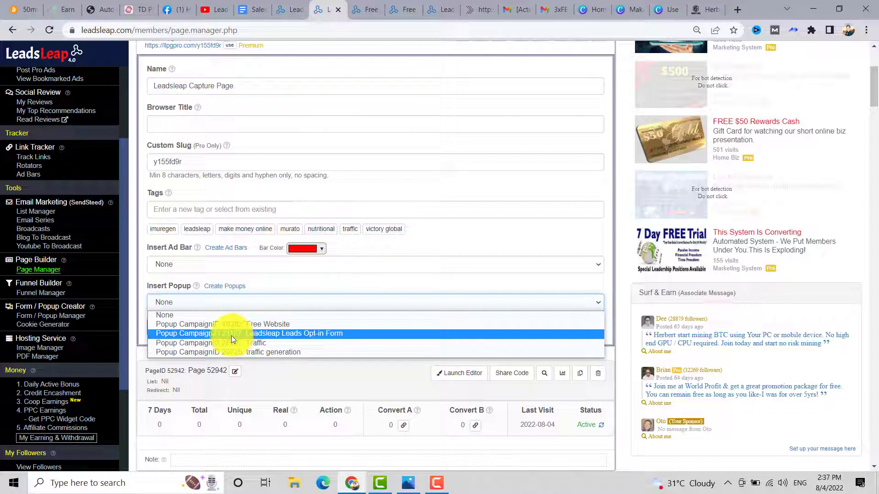
pyautogui.click(232, 334)
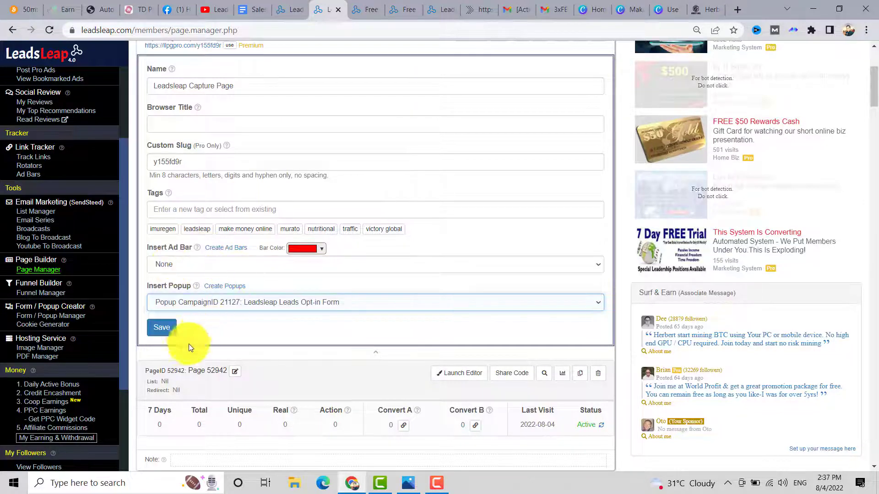
pyautogui.click(158, 336)
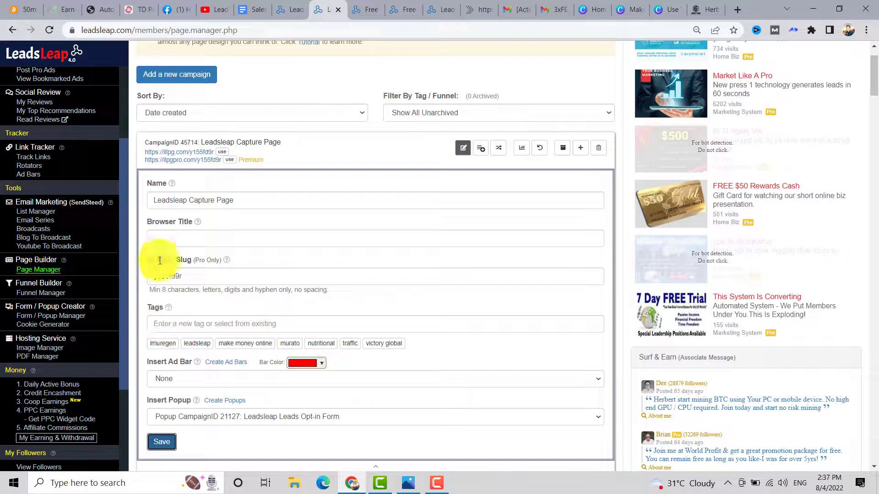
# - Set the browser title to 'Free Landing Page Builder For Your Online Business' and save
pyautogui.moveTo(199, 221)
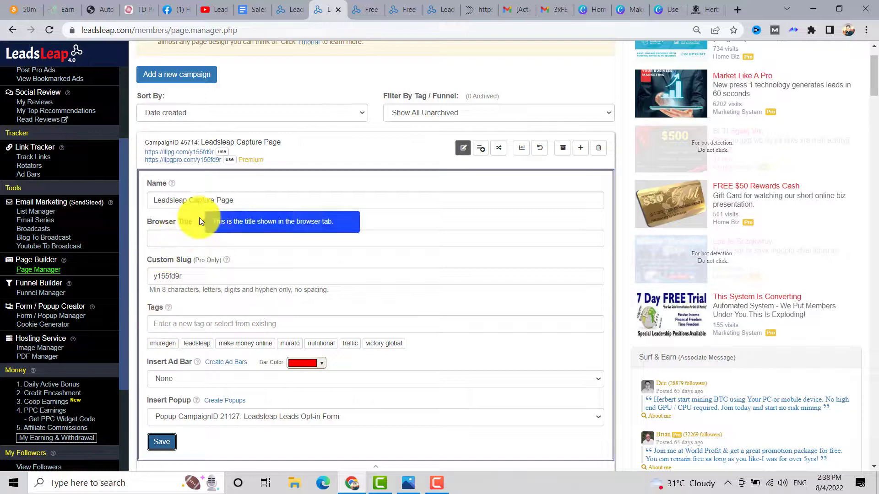
pyautogui.click(169, 236)
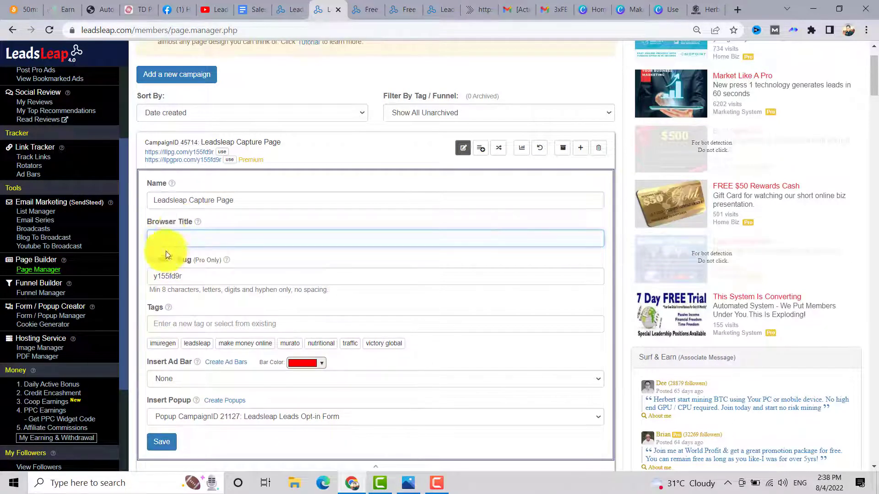
pyautogui.write('Free')
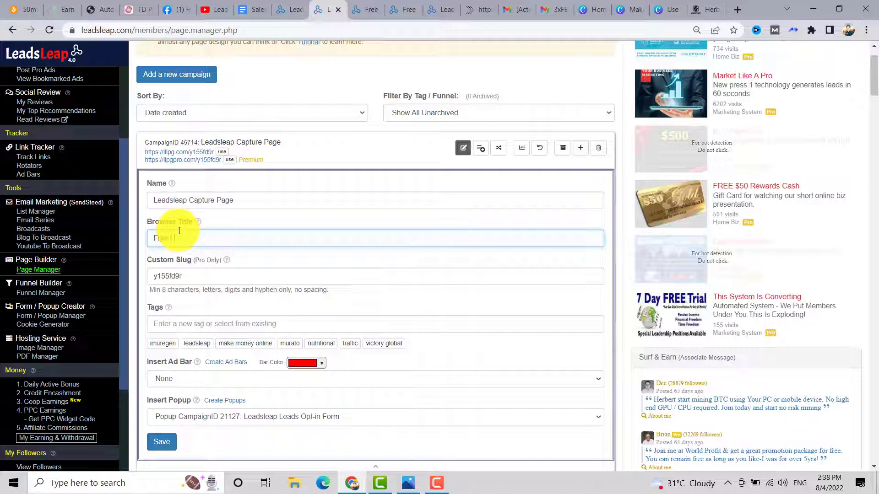
pyautogui.write(' Landing Page Builder')
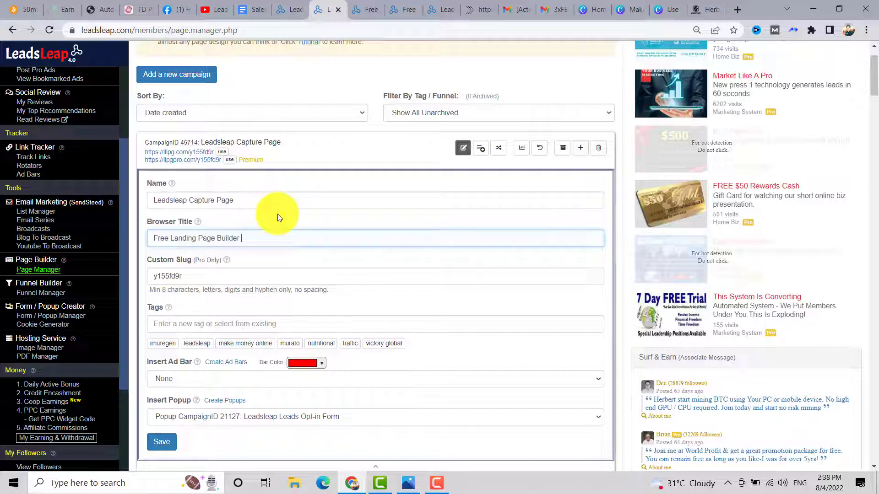
pyautogui.write(' For Your Online Business')
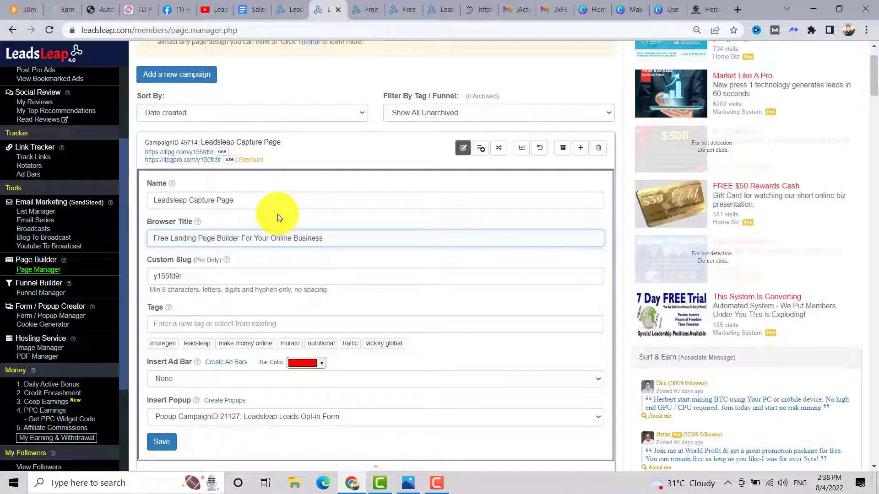
pyautogui.scroll(-2, 174, 352)
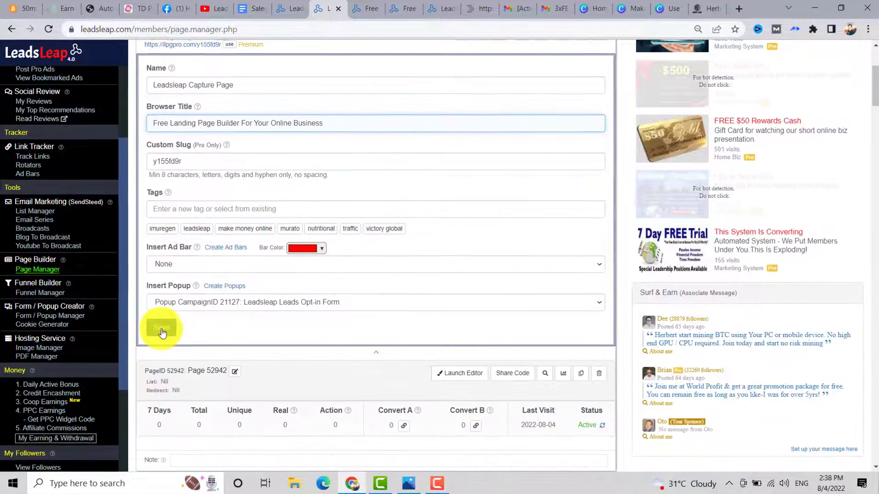
pyautogui.click(162, 329)
pyautogui.scroll(-4, 379, 298)
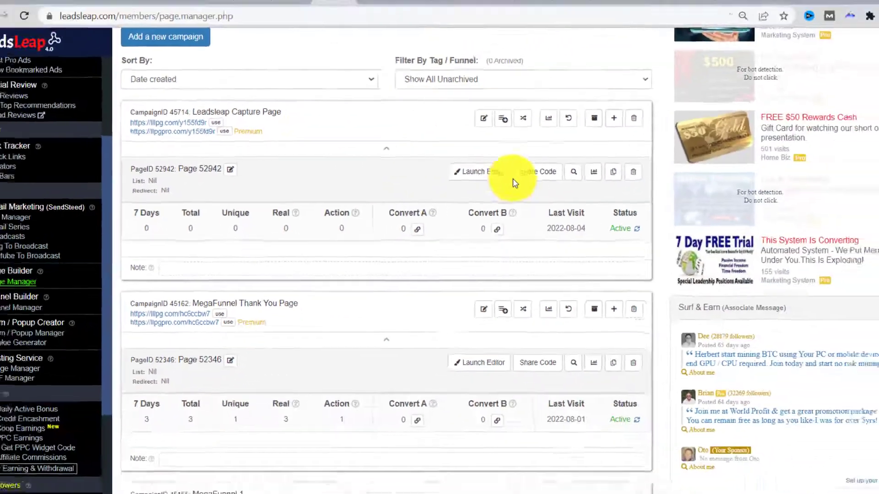
# - Open page 52942 in the builder and inspect the Try It Now! button's settings
pyautogui.click(595, 133)
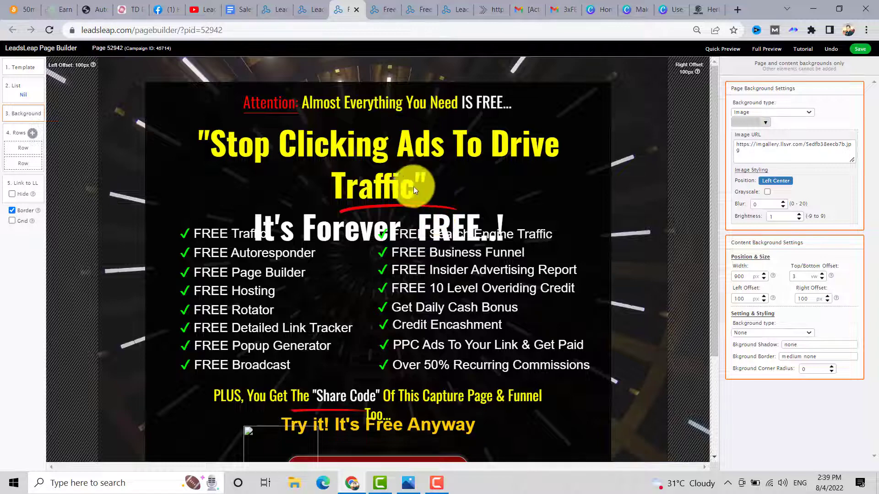
pyautogui.scroll(-3, 414, 186)
pyautogui.click(327, 341)
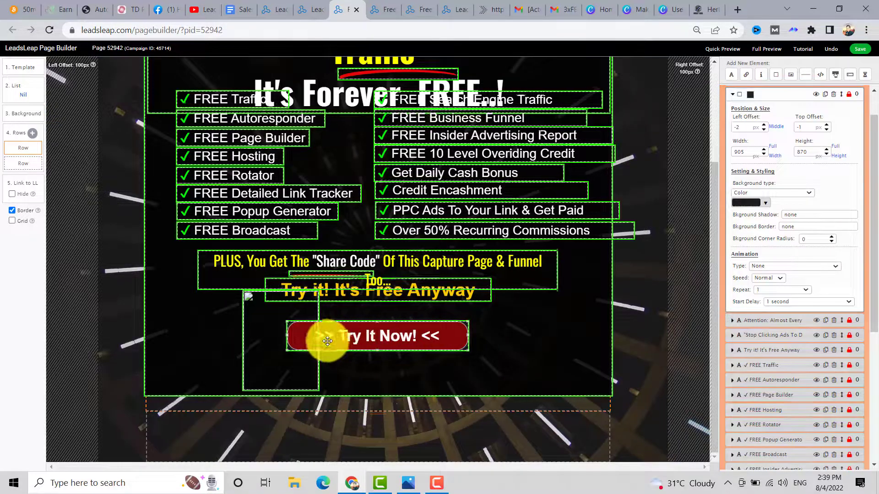
pyautogui.click(353, 333)
pyautogui.click(514, 314)
pyautogui.click(451, 334)
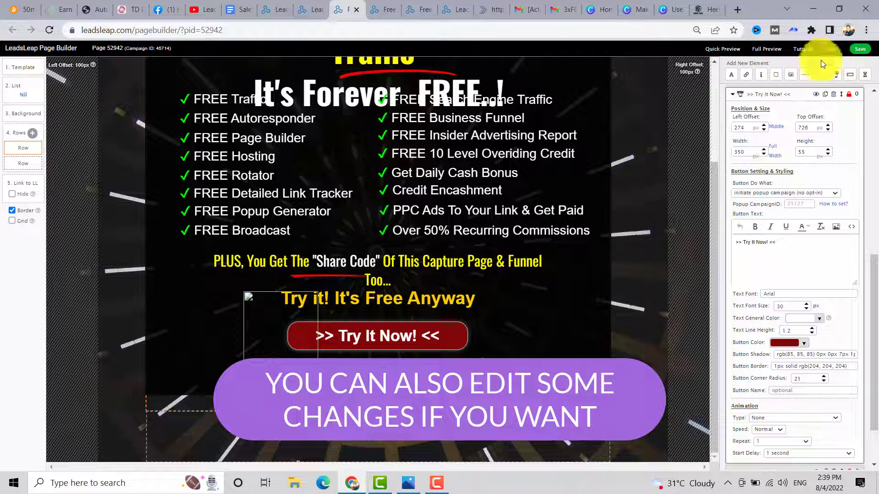
# - Save the page design and review the whole page in Full Preview
pyautogui.click(860, 49)
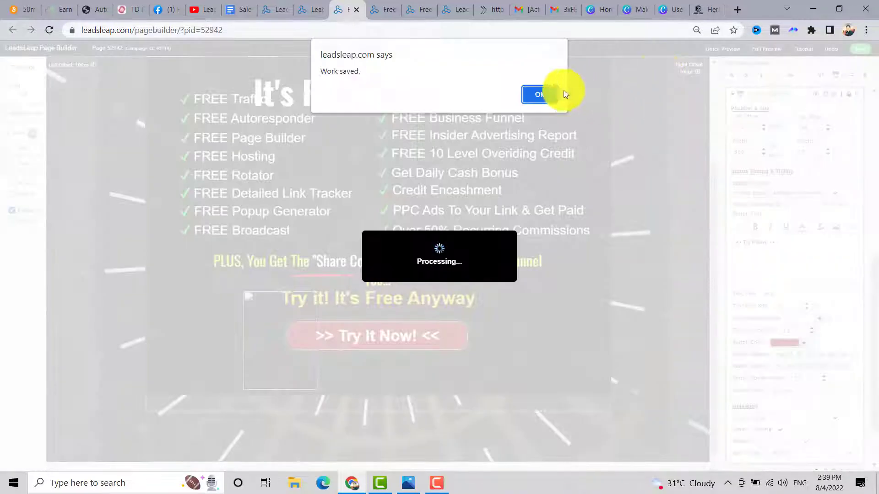
pyautogui.click(535, 95)
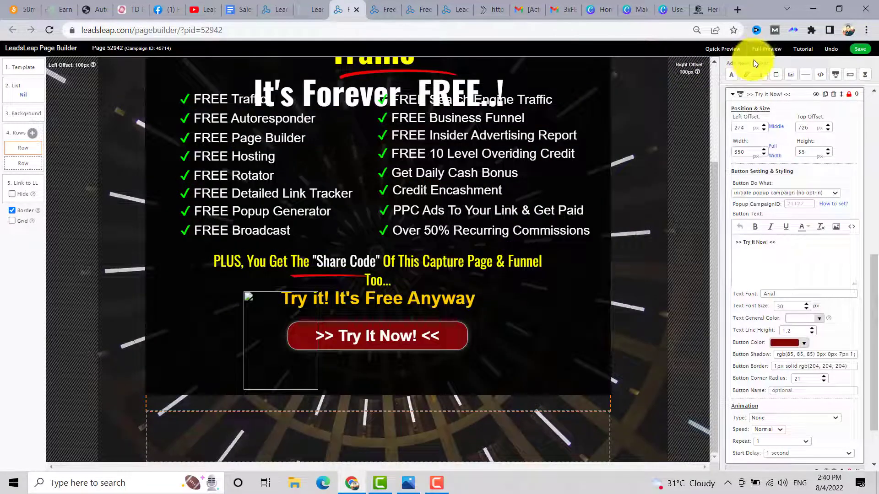
pyautogui.click(765, 50)
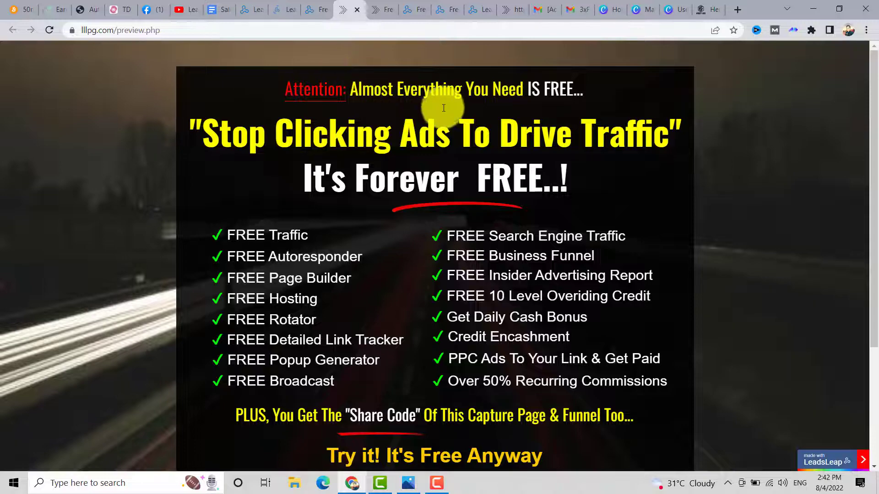
pyautogui.scroll(-3, 466, 135)
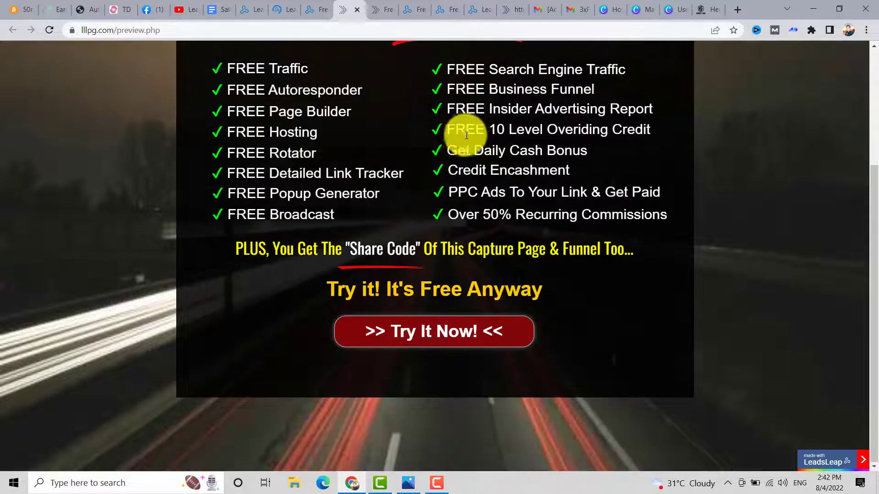
pyautogui.scroll(3, 466, 135)
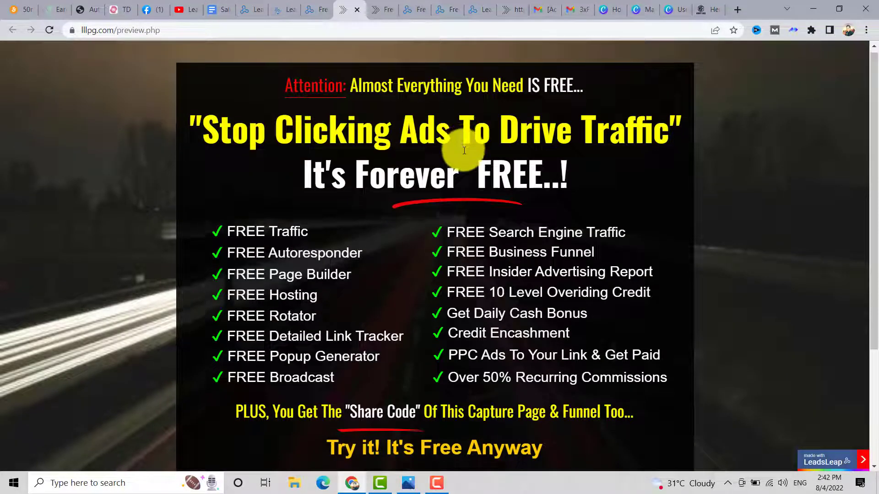
pyautogui.scroll(-3, 465, 150)
# - Back in the builder, save the page again and return to the Page Manager
pyautogui.click(288, 10)
pyautogui.click(316, 9)
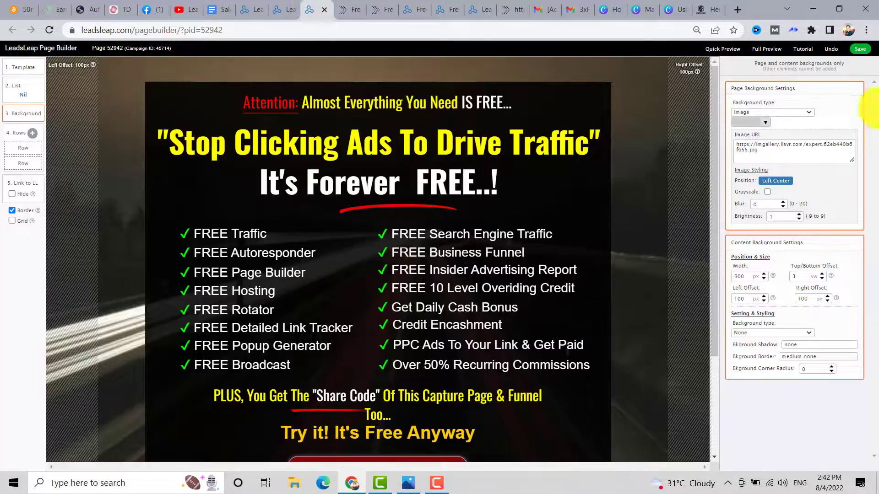
pyautogui.click(861, 49)
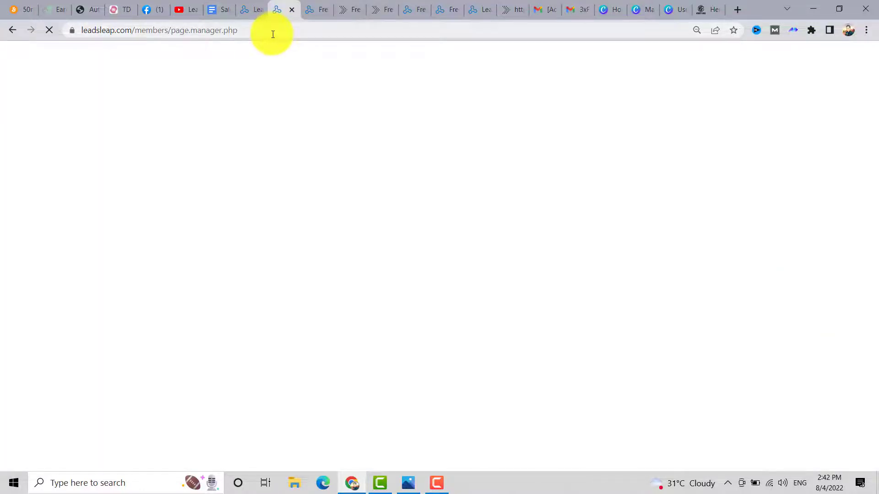
pyautogui.click(273, 33)
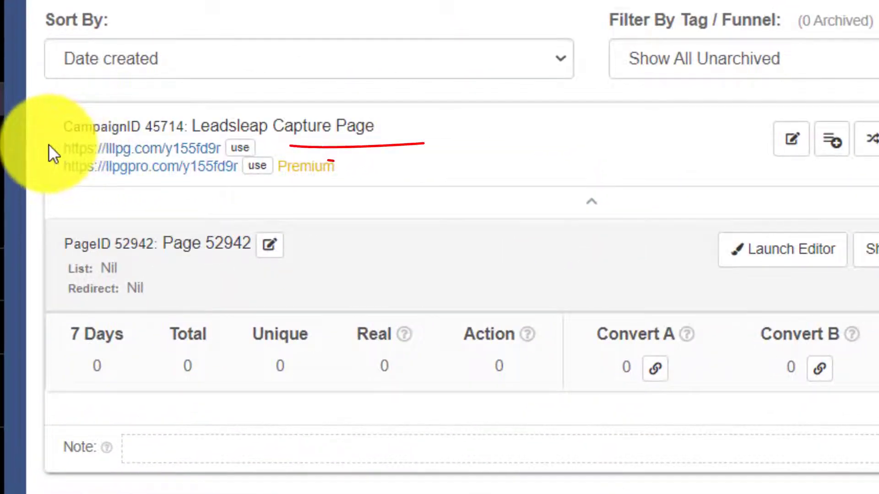
# - Open the copy-link dialog for the Leadsleap Capture Page's lllpg.com link
pyautogui.moveTo(49, 146); pyautogui.dragTo(231, 147)
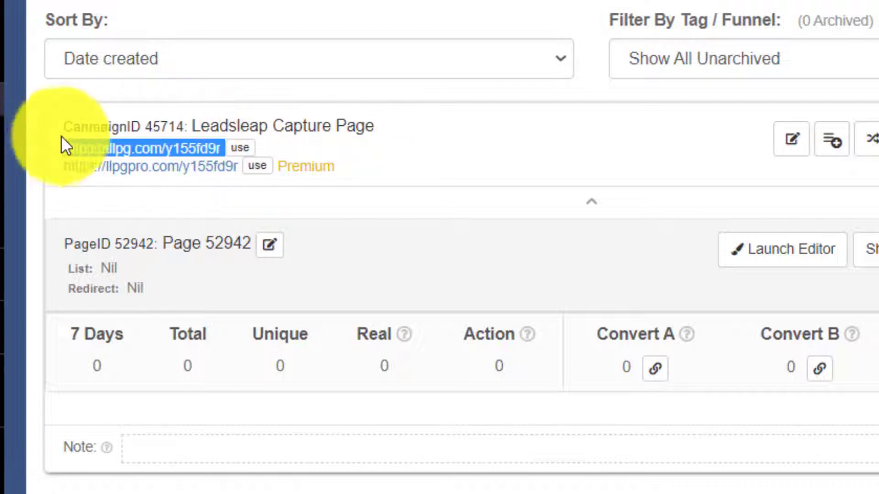
pyautogui.click(51, 146)
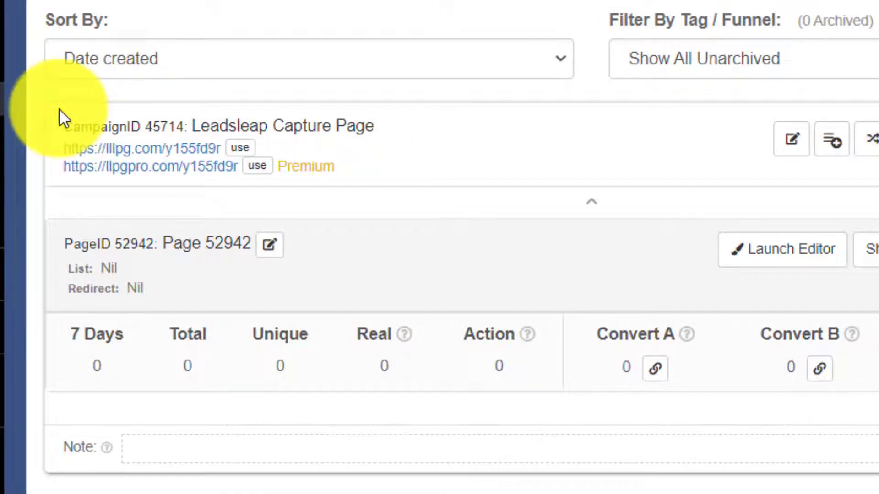
pyautogui.moveTo(58, 174); pyautogui.dragTo(226, 176)
pyautogui.click(44, 168)
pyautogui.moveTo(57, 148); pyautogui.dragTo(98, 148)
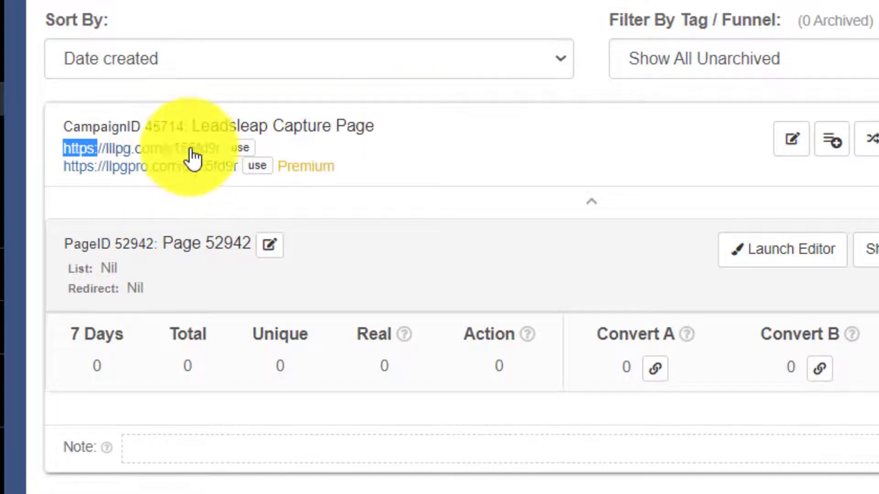
pyautogui.click(234, 150)
pyautogui.click(379, 83)
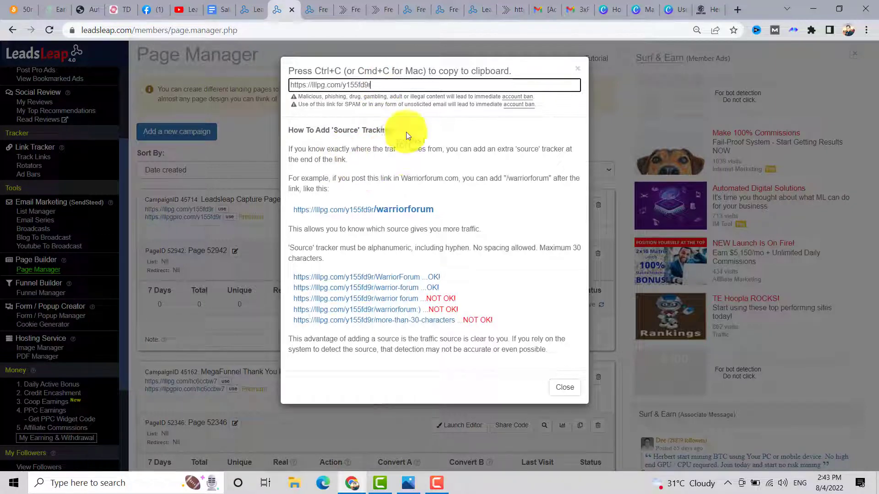
pyautogui.moveTo(434, 210); pyautogui.dragTo(375, 209)
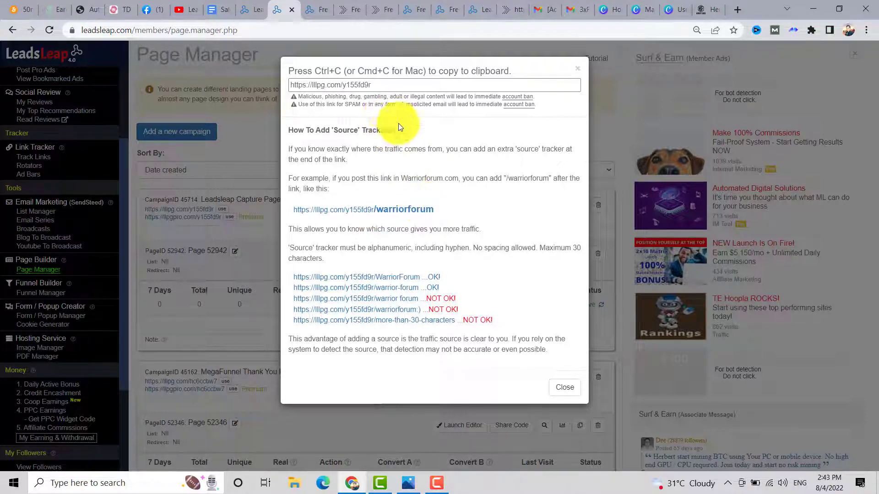
pyautogui.moveTo(368, 85); pyautogui.dragTo(288, 83)
pyautogui.hotkey('ctrl', 'c')
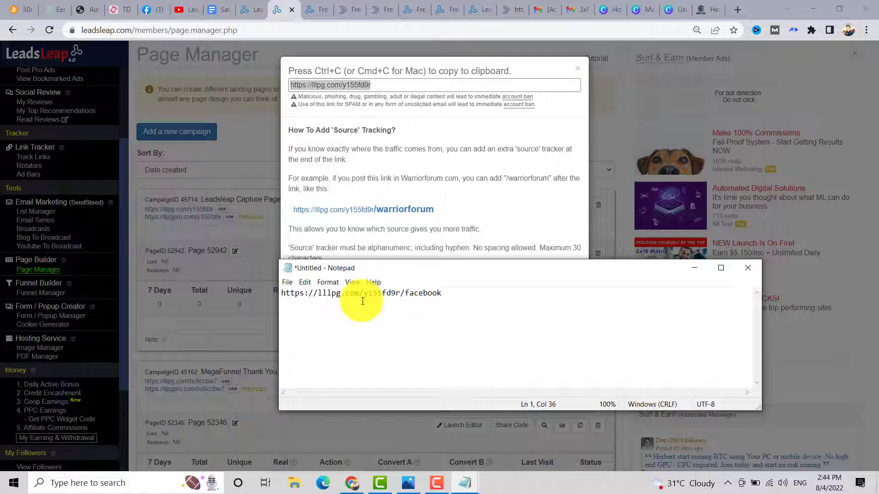
pyautogui.click(382, 85)
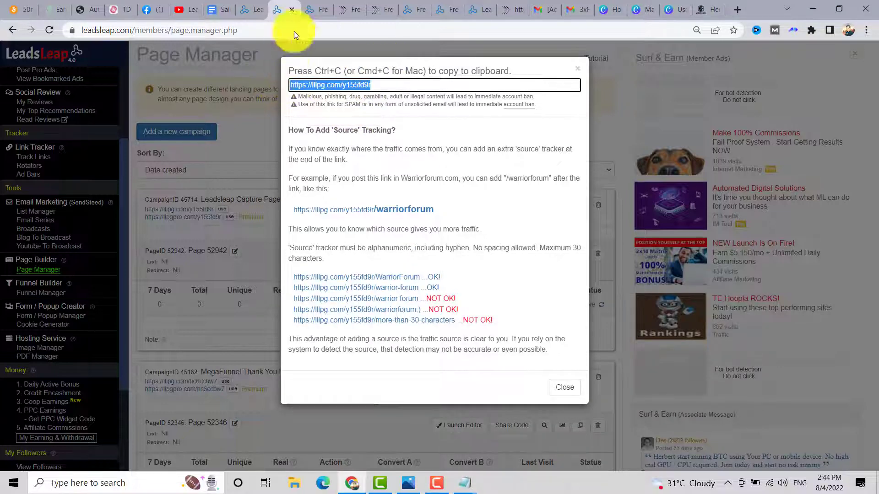
pyautogui.click(313, 10)
# - Go to bit.ly and create a short link for the capture page URL
pyautogui.click(341, 10)
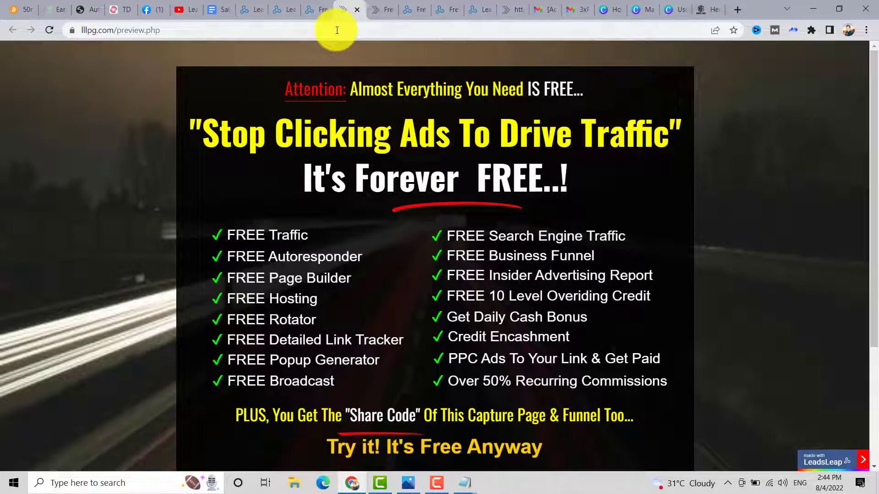
pyautogui.click(335, 27)
pyautogui.write('bit.ly')
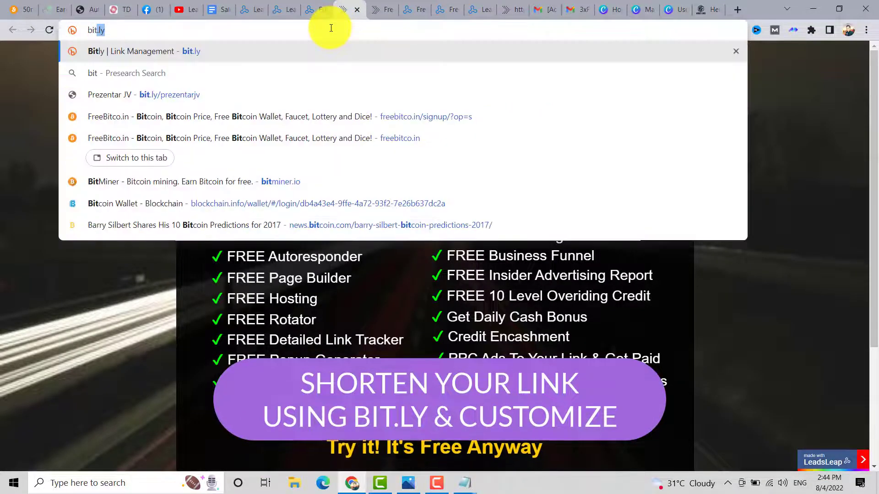
pyautogui.press('Return')
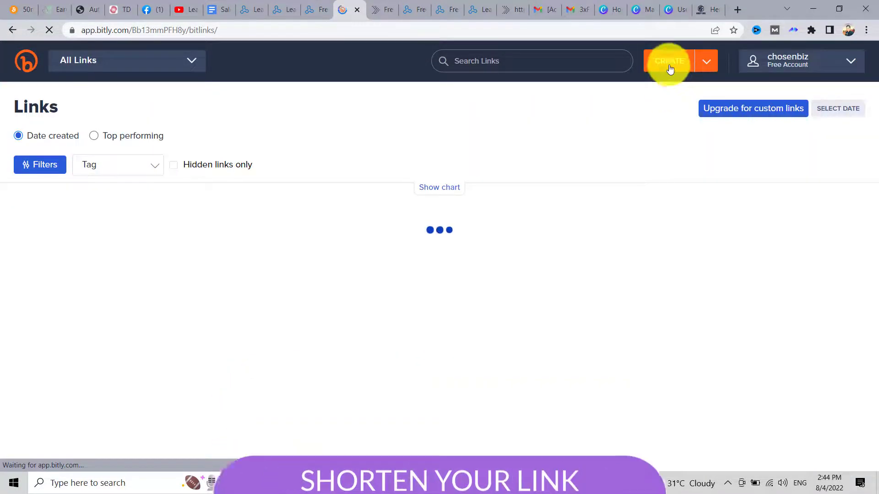
pyautogui.click(666, 64)
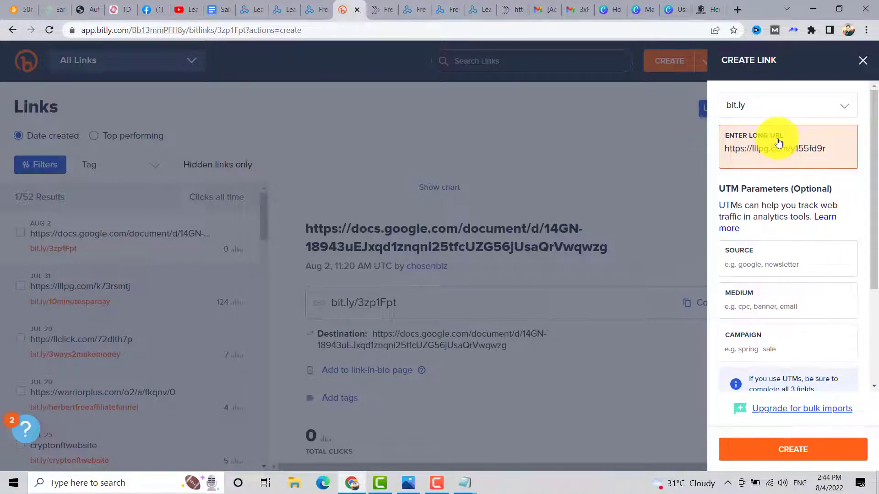
pyautogui.click(787, 452)
# - Customize the back-half to 'freepagebuilder', revise it after rejection, and save
pyautogui.moveTo(782, 231); pyautogui.dragTo(744, 233)
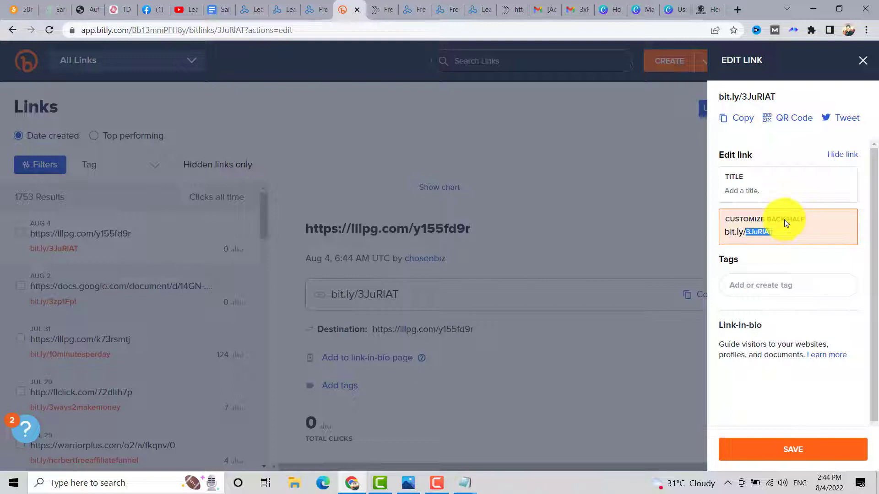
pyautogui.write('freepagebuilder')
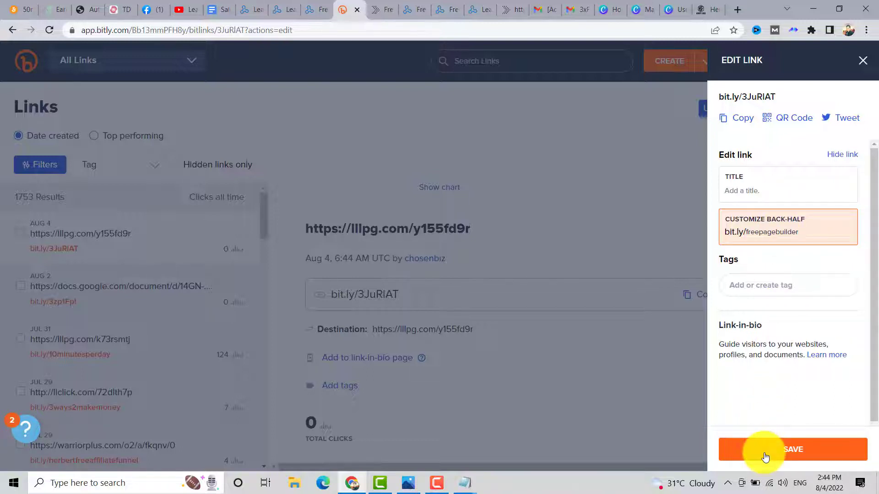
pyautogui.click(765, 451)
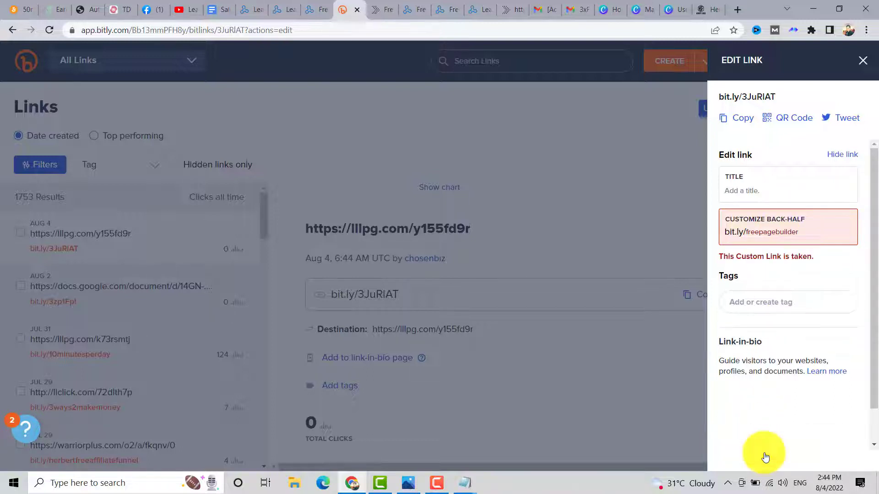
pyautogui.click(758, 232)
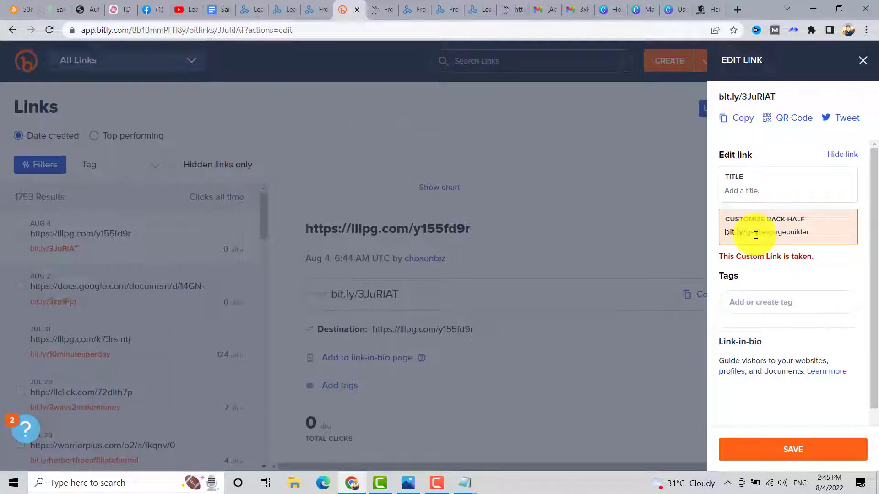
pyautogui.moveTo(769, 233); pyautogui.dragTo(735, 240)
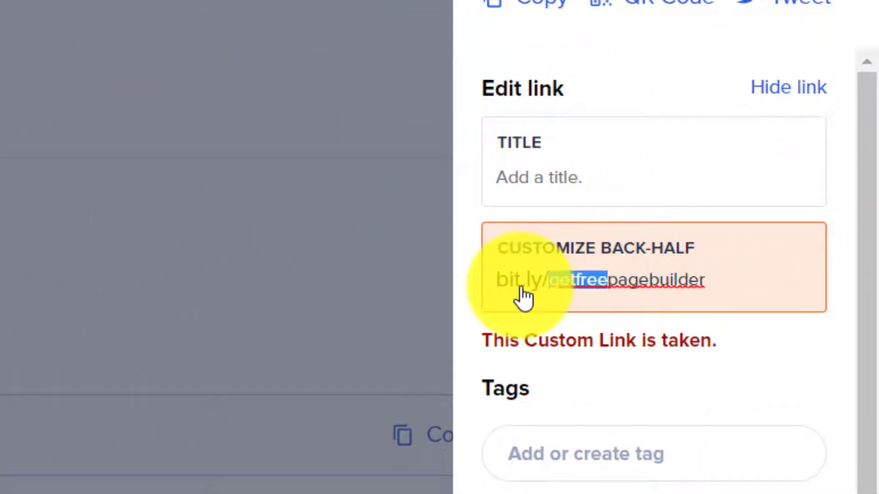
pyautogui.write('herbert')
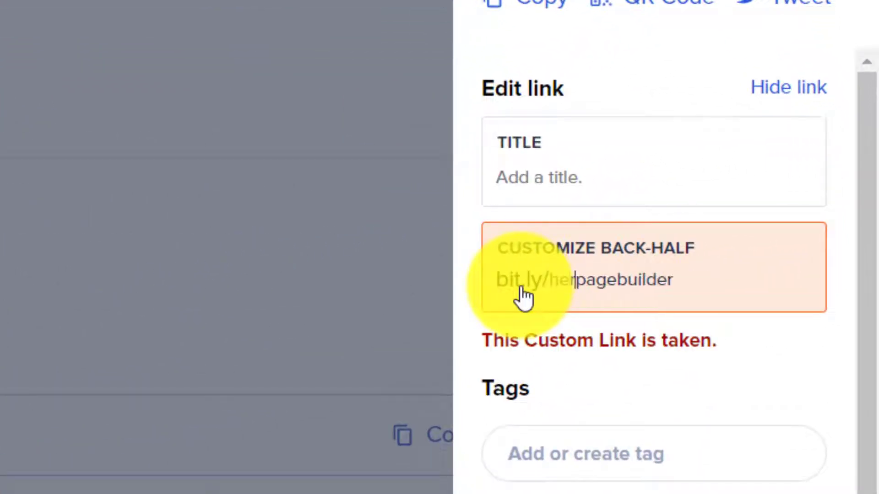
pyautogui.scroll(-5, 524, 298)
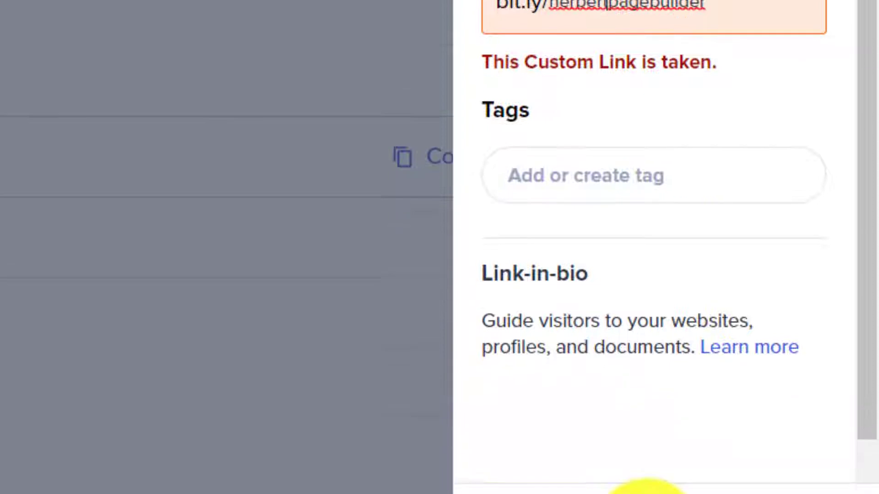
pyautogui.click(648, 443)
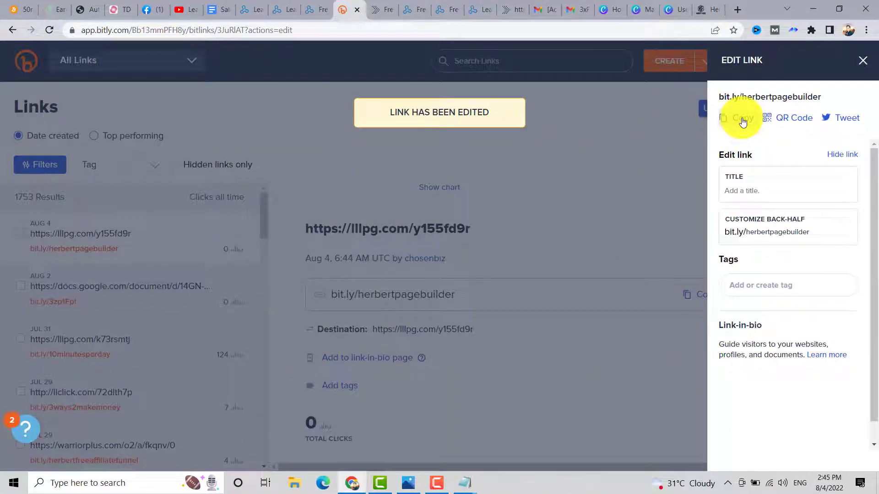
# - Copy the customized short link and open the capture page in a new tab
pyautogui.click(742, 120)
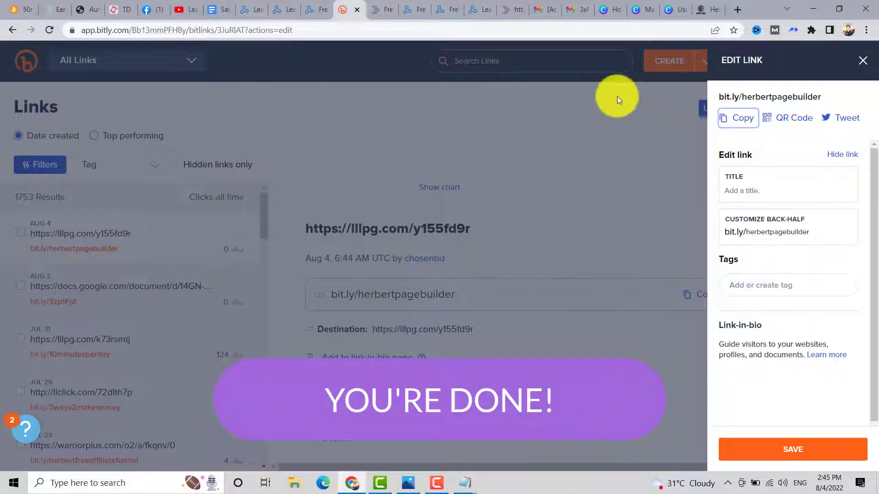
pyautogui.click(741, 124)
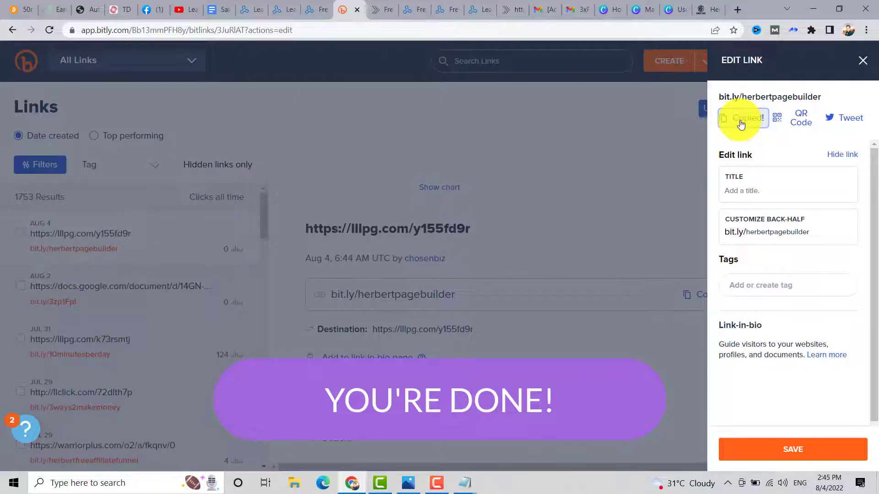
pyautogui.click(738, 97)
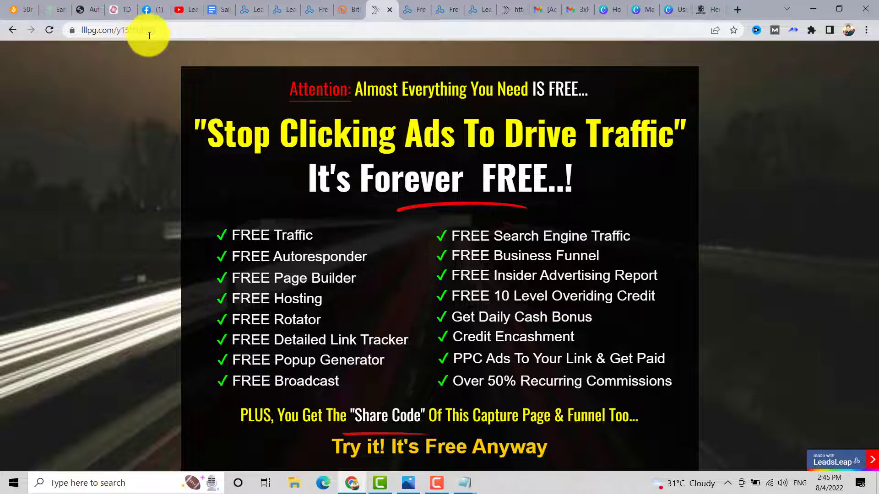
# - On lllpg.com/y155fd9r, trigger the Try It Now! signup popup, start an email entry, then close it
pyautogui.click(173, 29)
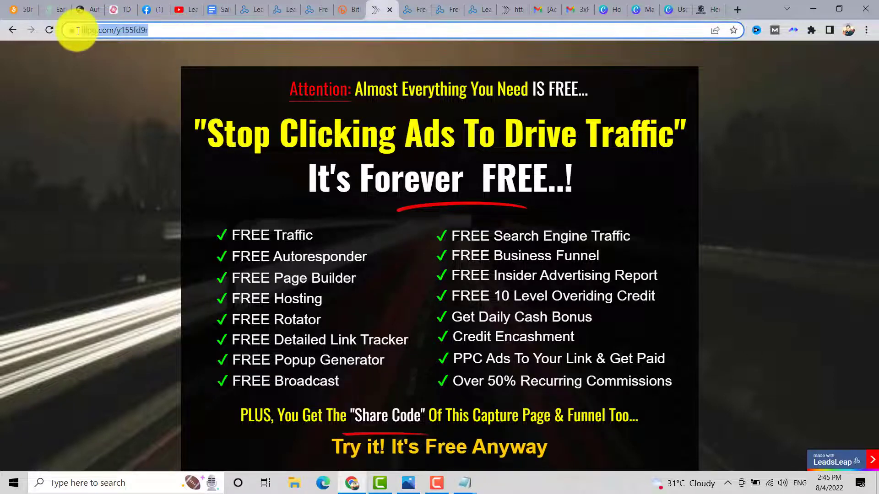
pyautogui.scroll(-3, 151, 97)
pyautogui.scroll(2, 157, 91)
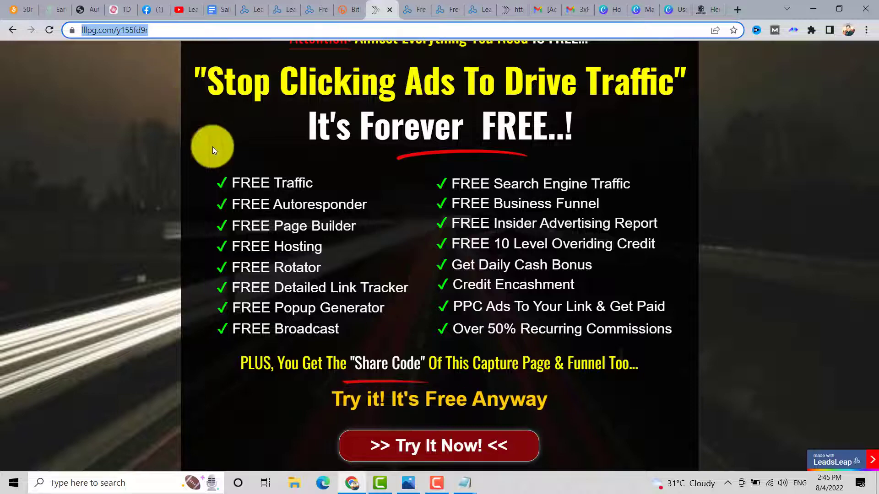
pyautogui.scroll(-3, 345, 225)
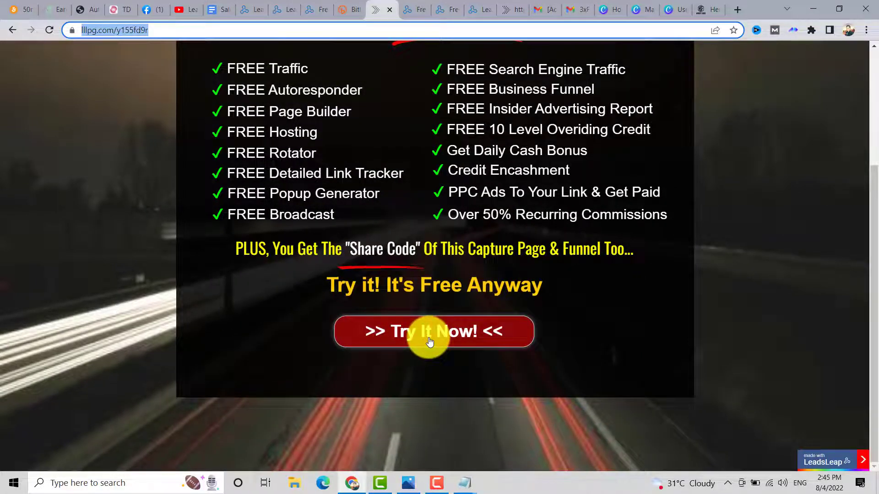
pyautogui.click(429, 341)
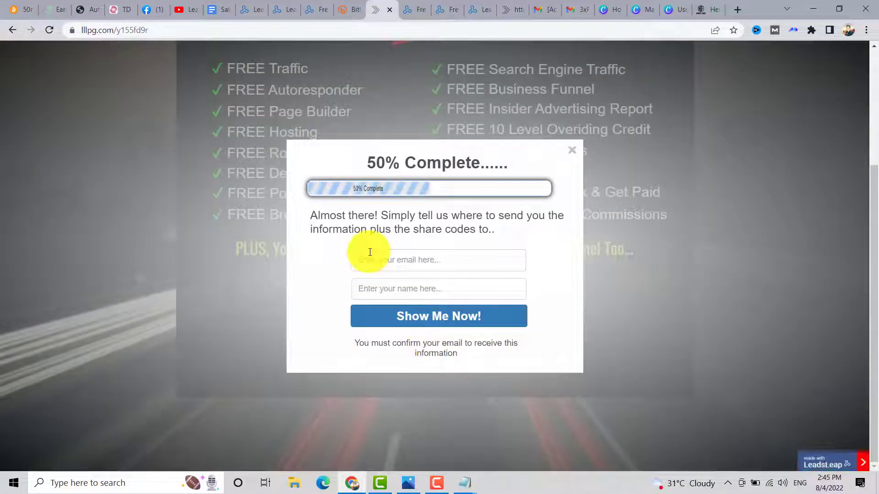
pyautogui.click(375, 254)
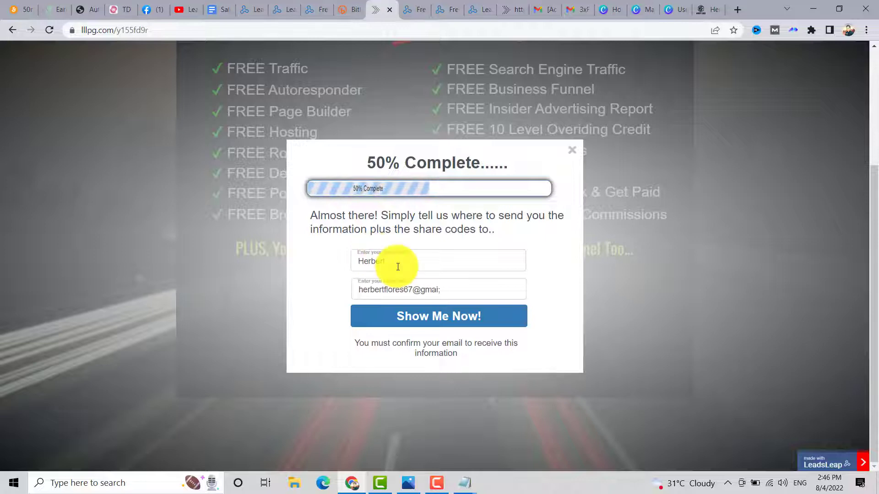
pyautogui.press('BackSpace')
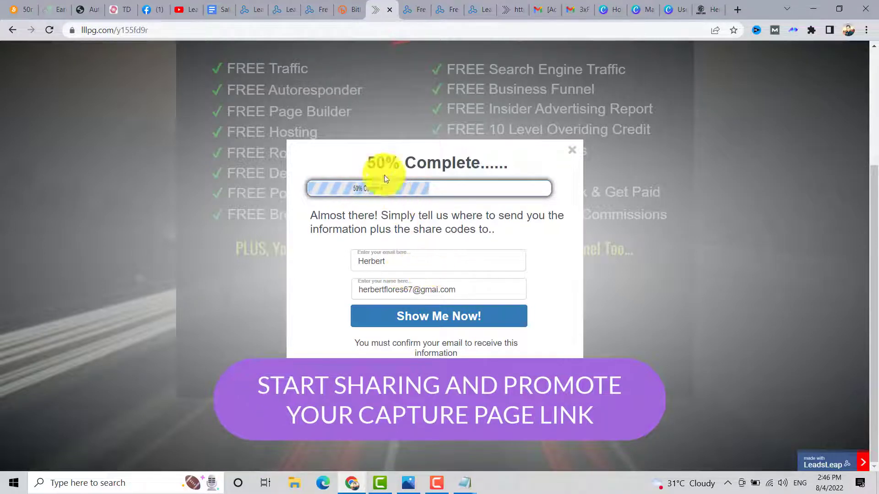
pyautogui.click(576, 70)
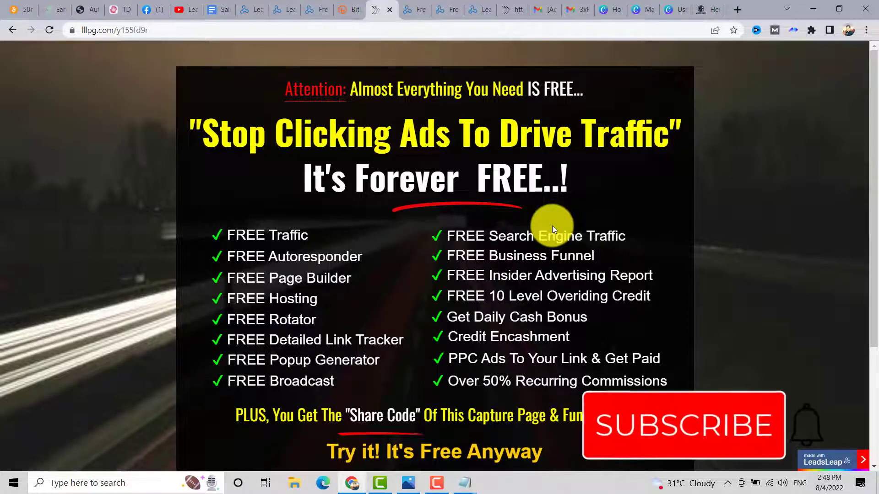
pyautogui.scroll(-1, 868, 203)
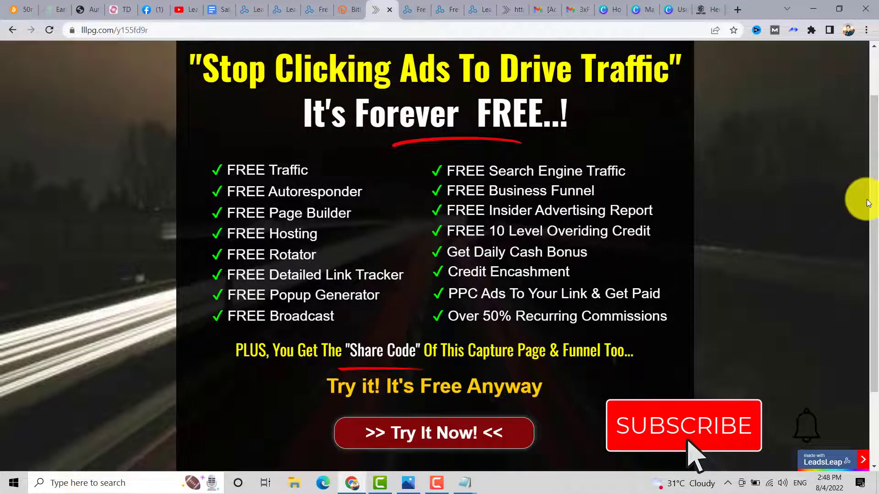